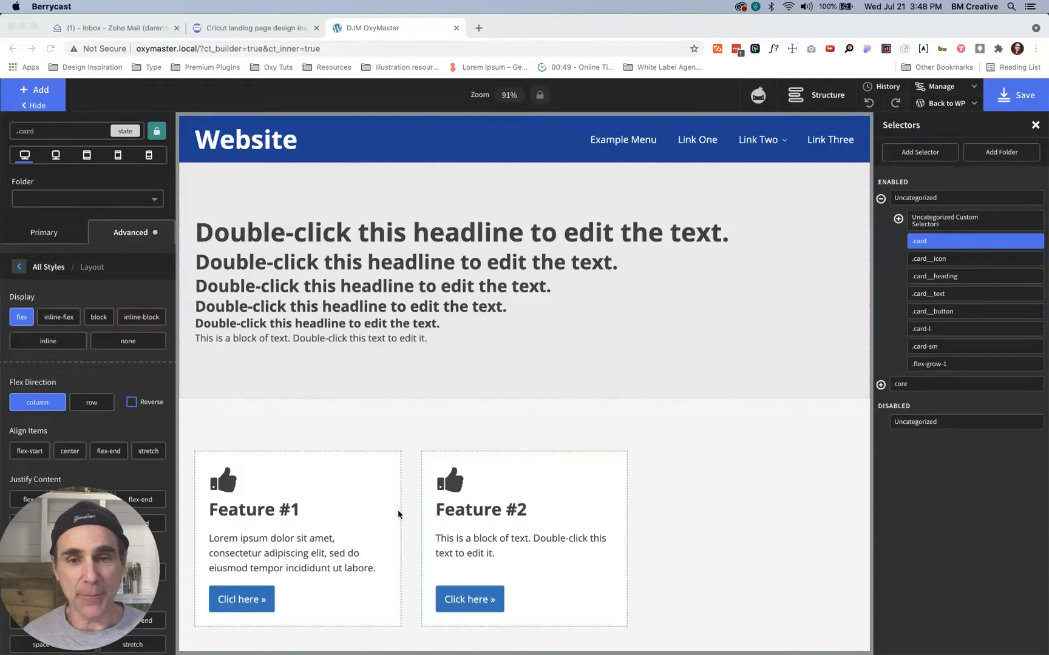
Switch to Preview, review the full Cricut landing page screenshot down to its footer, and return to the Oxygen builder in Chrome.
{"action": "key", "text": "super+Tab"}
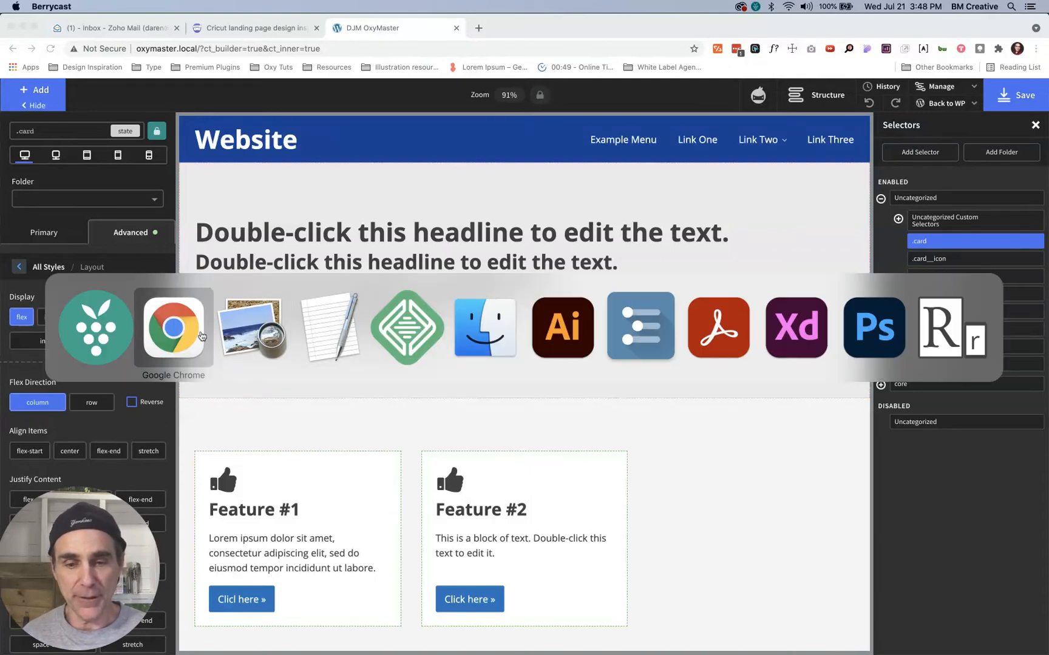
{"action": "scroll", "coordinate": [239, 340], "scroll_direction": "up", "scroll_amount": 10}
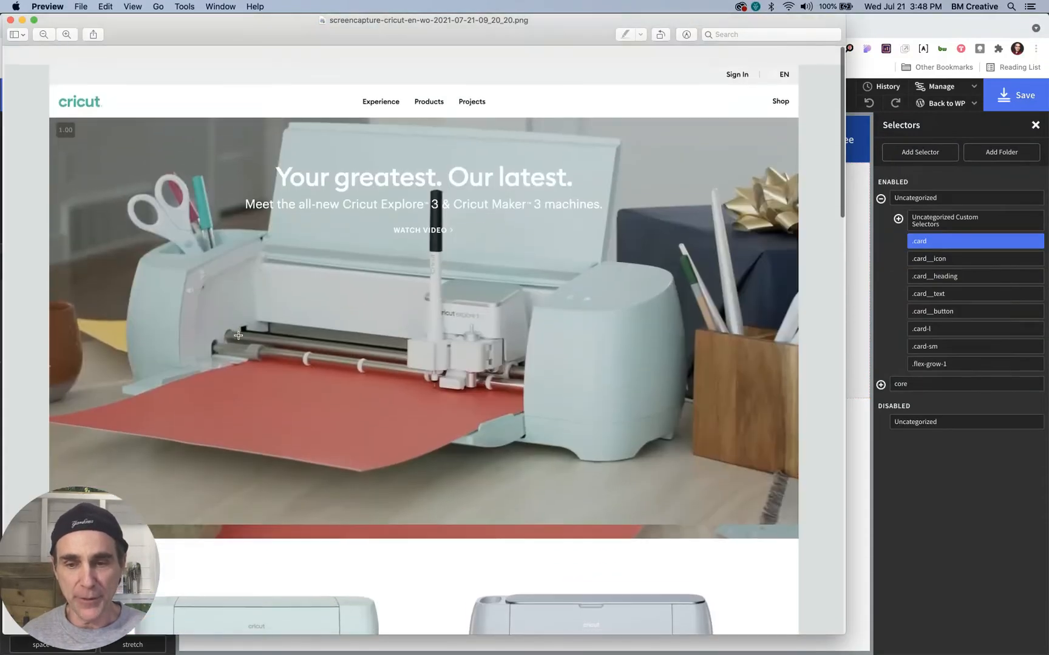
{"action": "scroll", "coordinate": [239, 335], "scroll_direction": "down", "scroll_amount": 10}
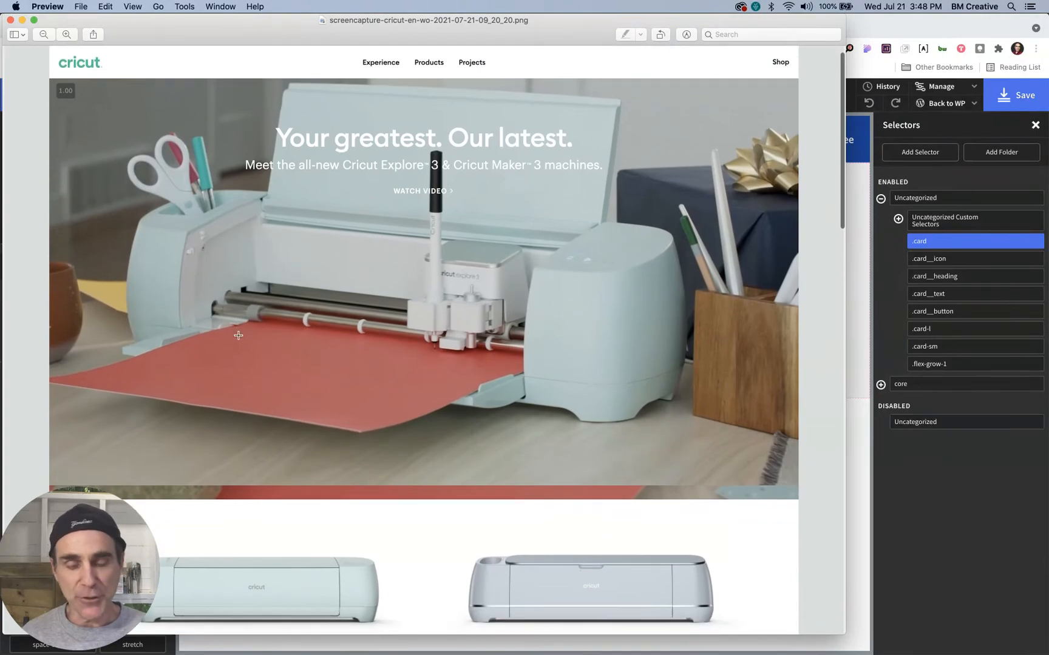
{"action": "scroll", "coordinate": [239, 335], "scroll_direction": "down", "scroll_amount": 15}
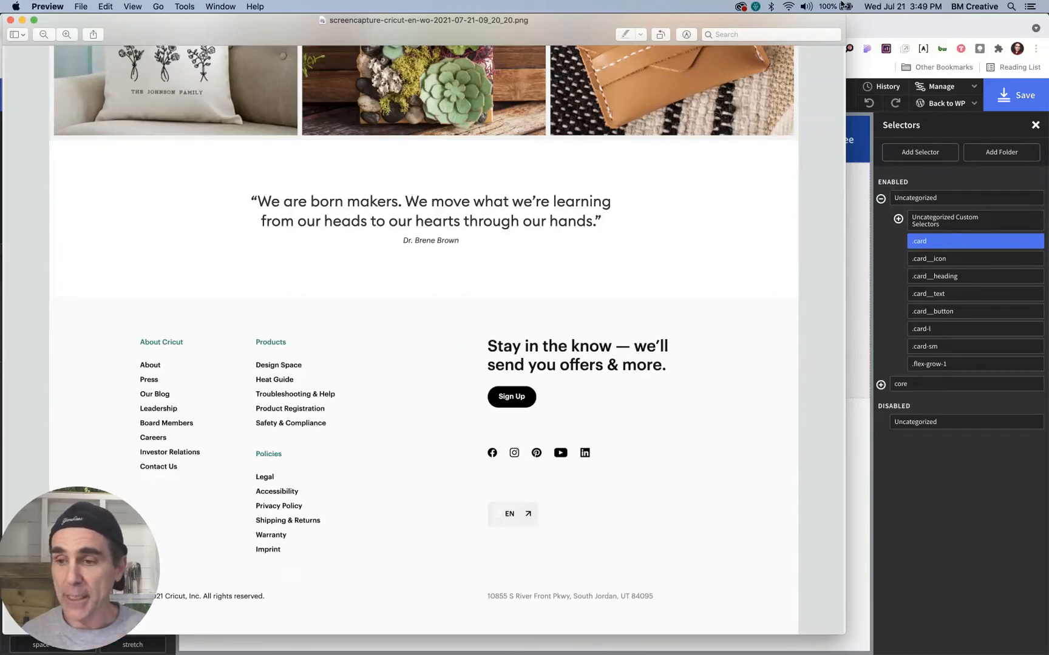
{"action": "left_click", "coordinate": [880, 38]}
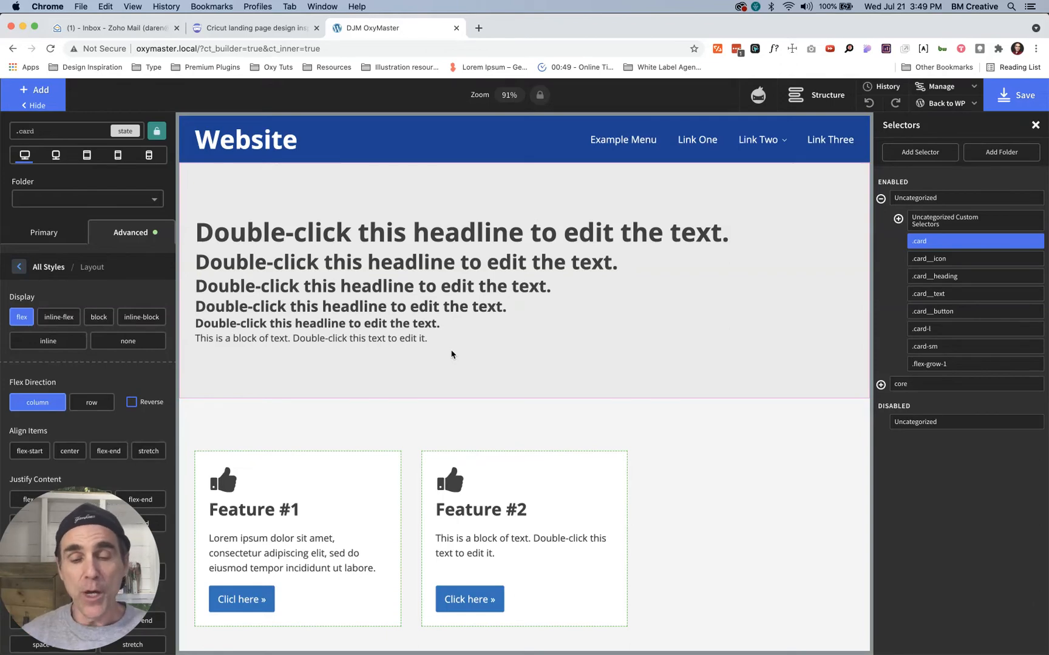
Preview the page at the smaller breakpoints up to the 991px one and return to the desktop view.
{"action": "left_click", "coordinate": [55, 159]}
{"action": "left_click", "coordinate": [86, 157]}
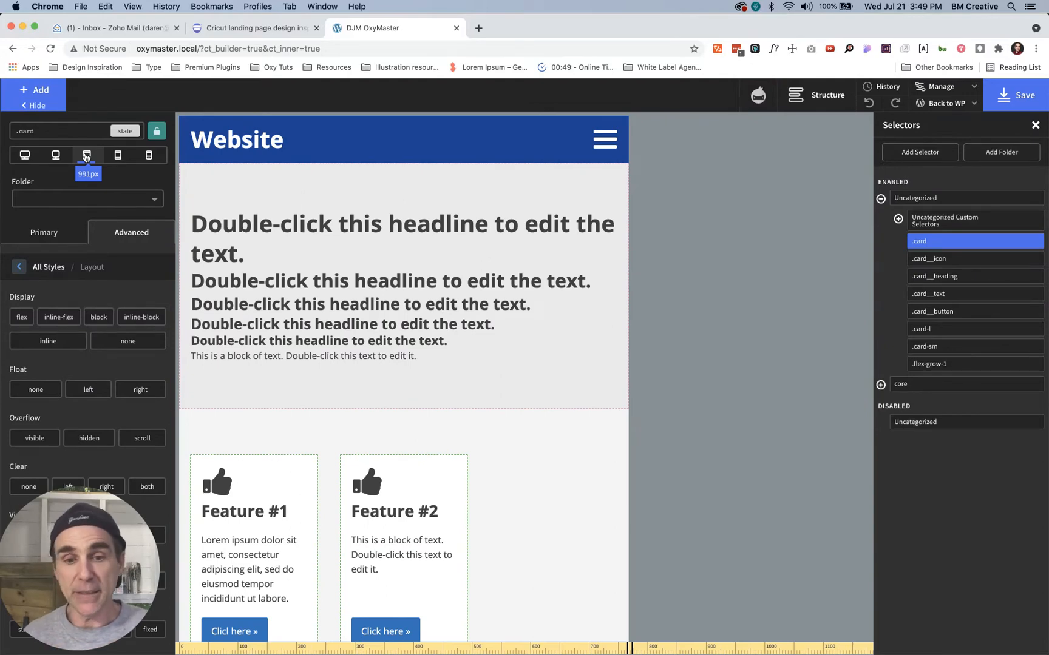
{"action": "left_click", "coordinate": [24, 156]}
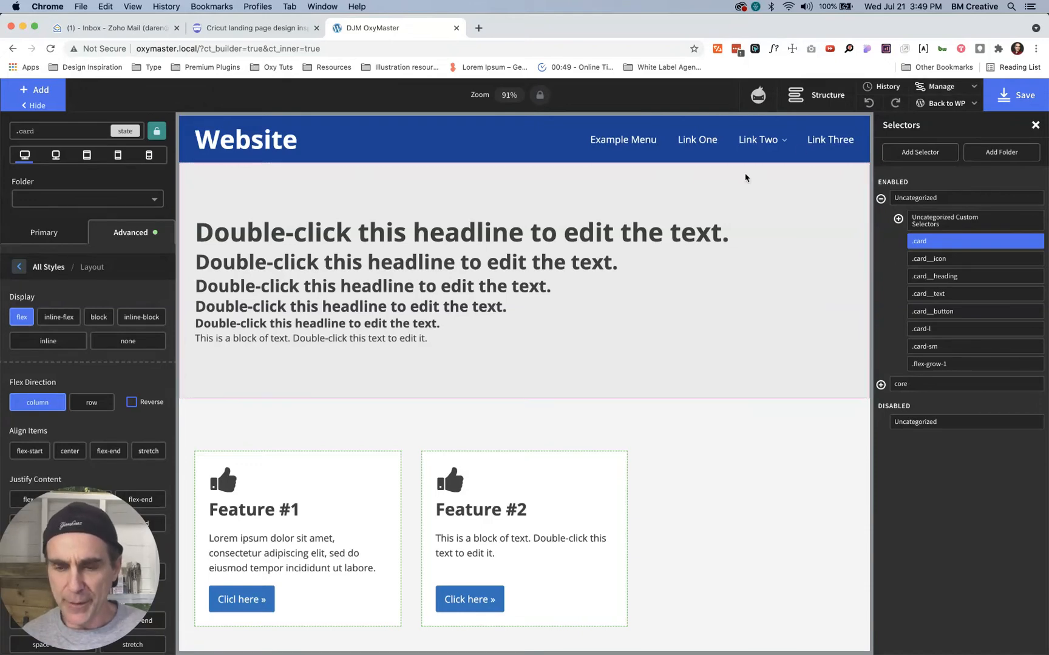
Select the top headline and show the Headings settings within the builder's Global Styles.
{"action": "left_click", "coordinate": [588, 234]}
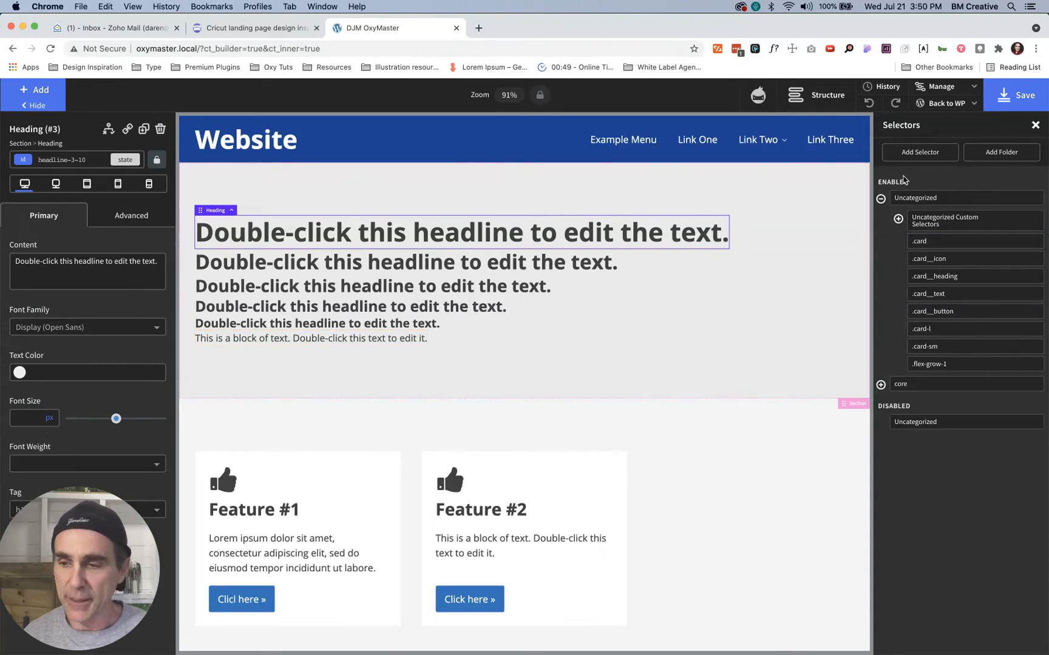
{"action": "left_click", "coordinate": [937, 89]}
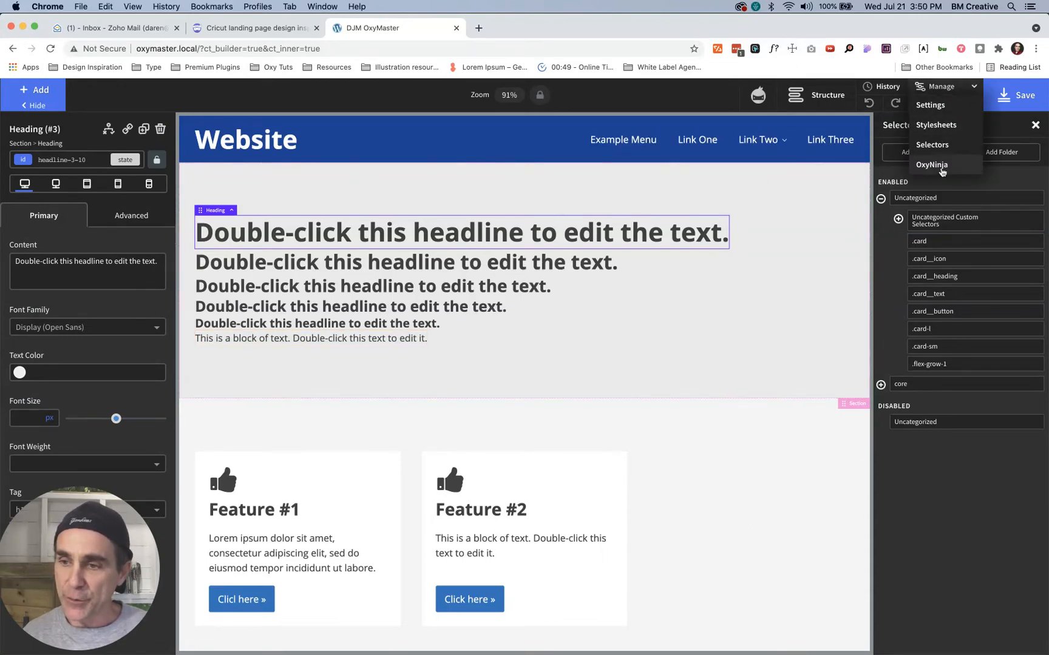
{"action": "left_click", "coordinate": [931, 106]}
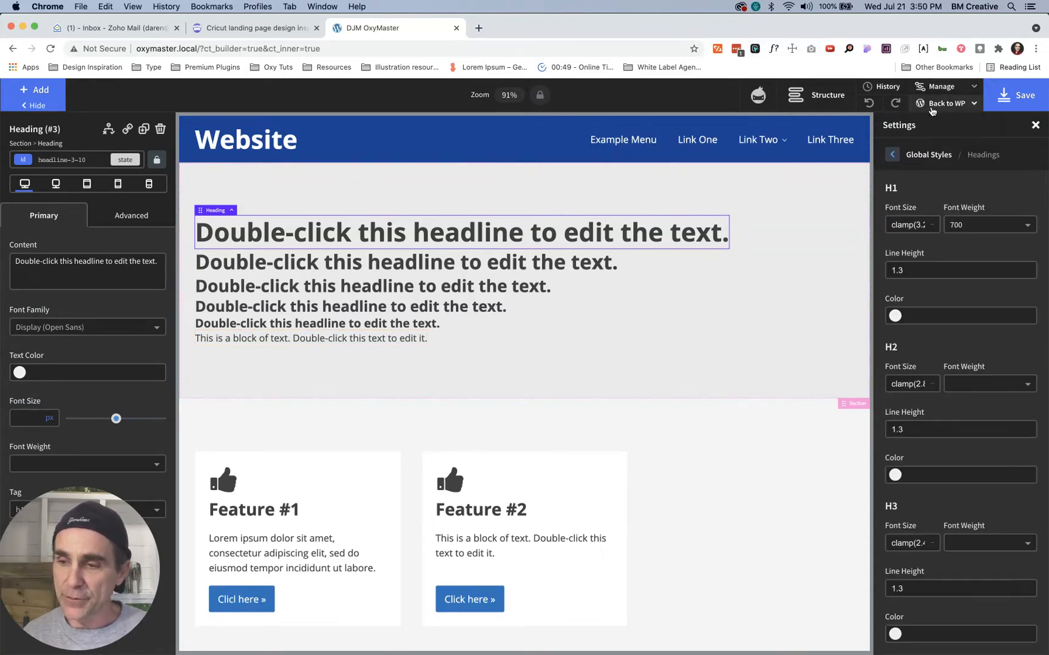
{"action": "left_click", "coordinate": [892, 155]}
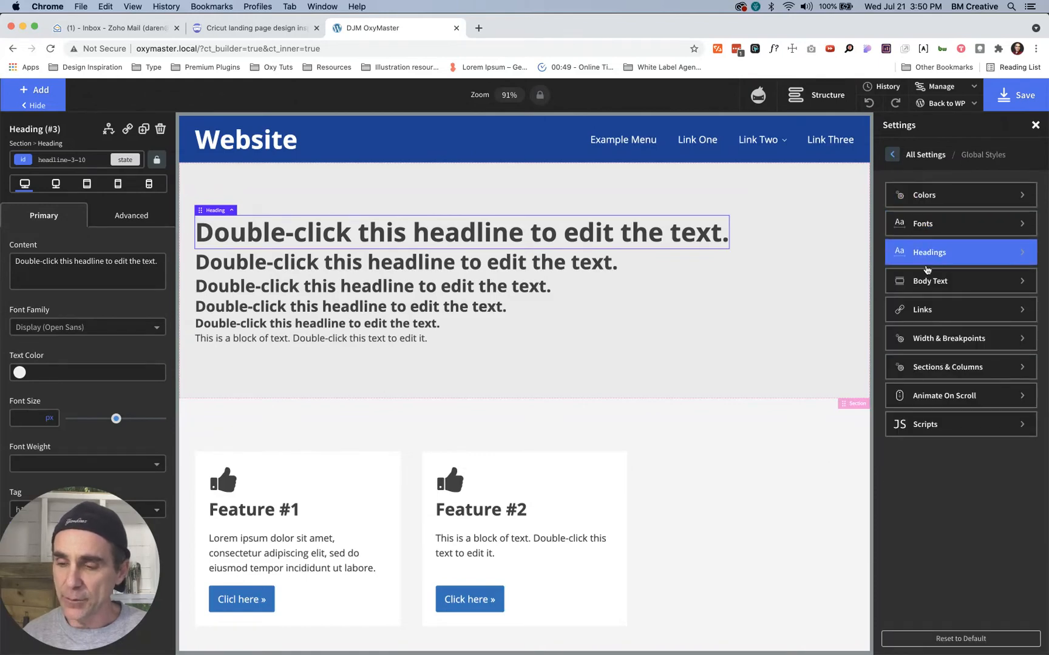
{"action": "left_click", "coordinate": [892, 154]}
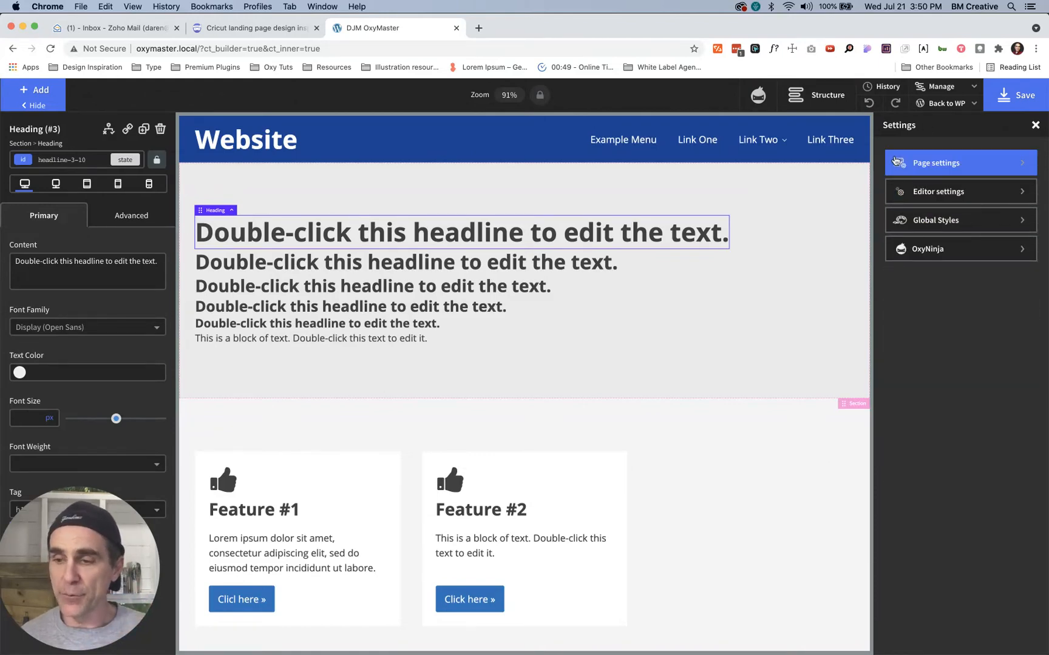
{"action": "left_click", "coordinate": [921, 222]}
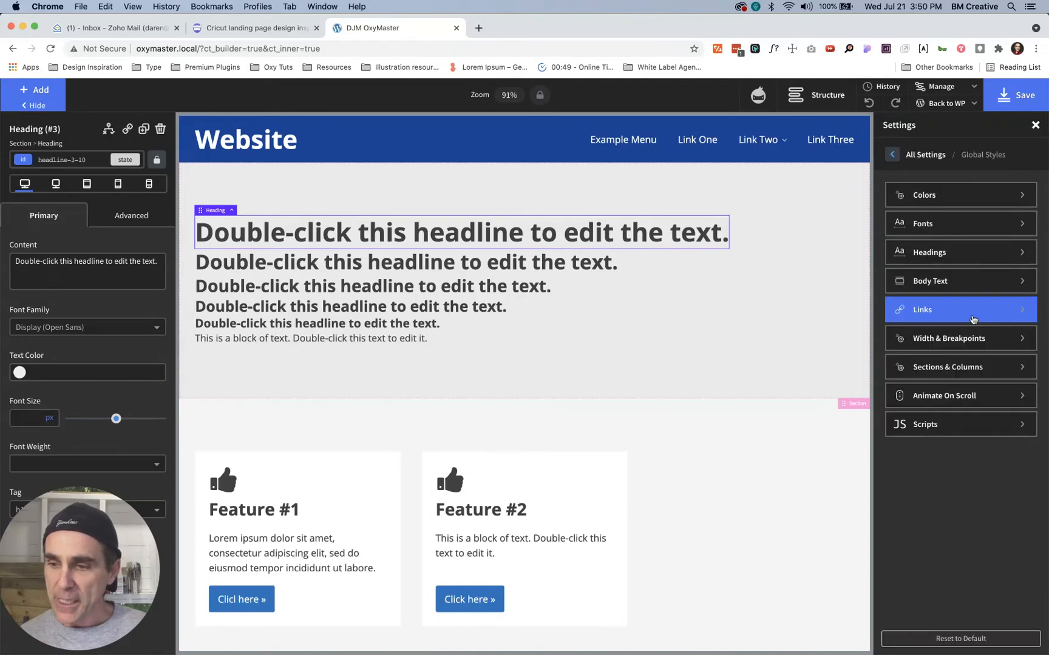
{"action": "left_click", "coordinate": [946, 255]}
Copy the H1 font size formula into the TextEdit notes document and enlarge that window to show clamp(3.2rem, calc(3.2rem + ((1vw - 0.32rem) * 1.6667)), 4.8rem).
{"action": "left_click", "coordinate": [900, 224]}
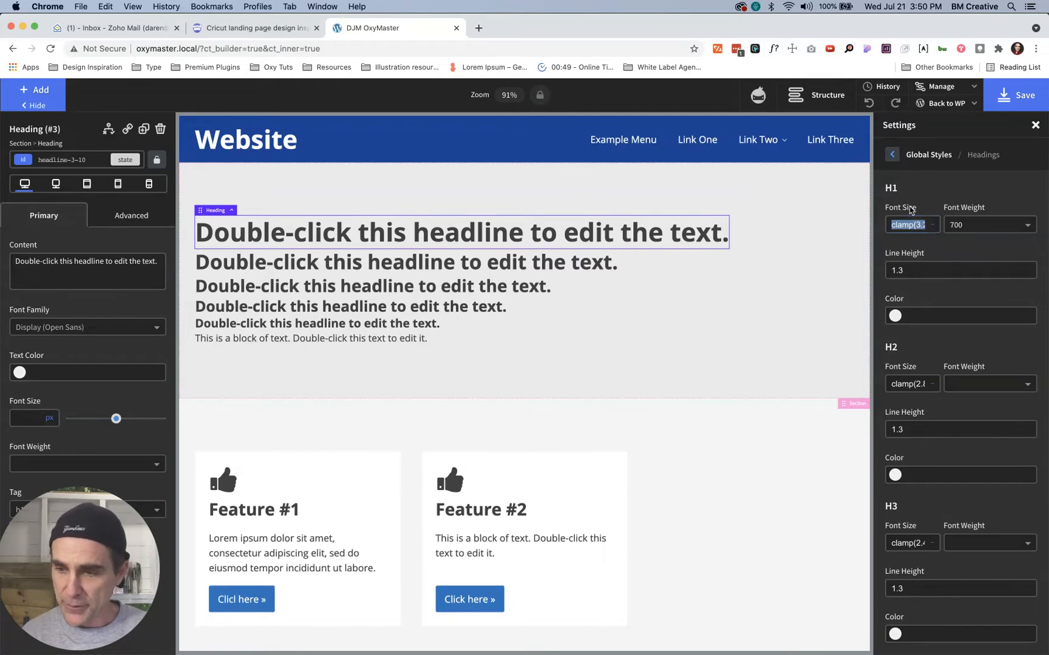
{"action": "key", "text": "super+Tab"}
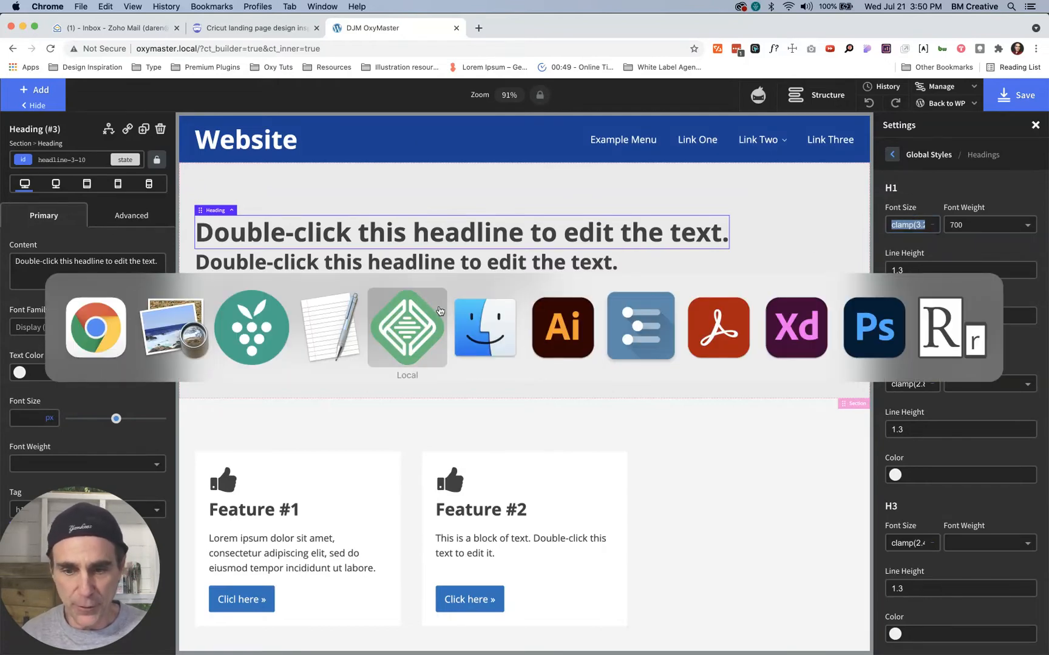
{"action": "type", "text": "clamp(3.2rem, calc(3.2rem + ((1vw - 0.32rem) * 1.6667)), 4.8rem)"}
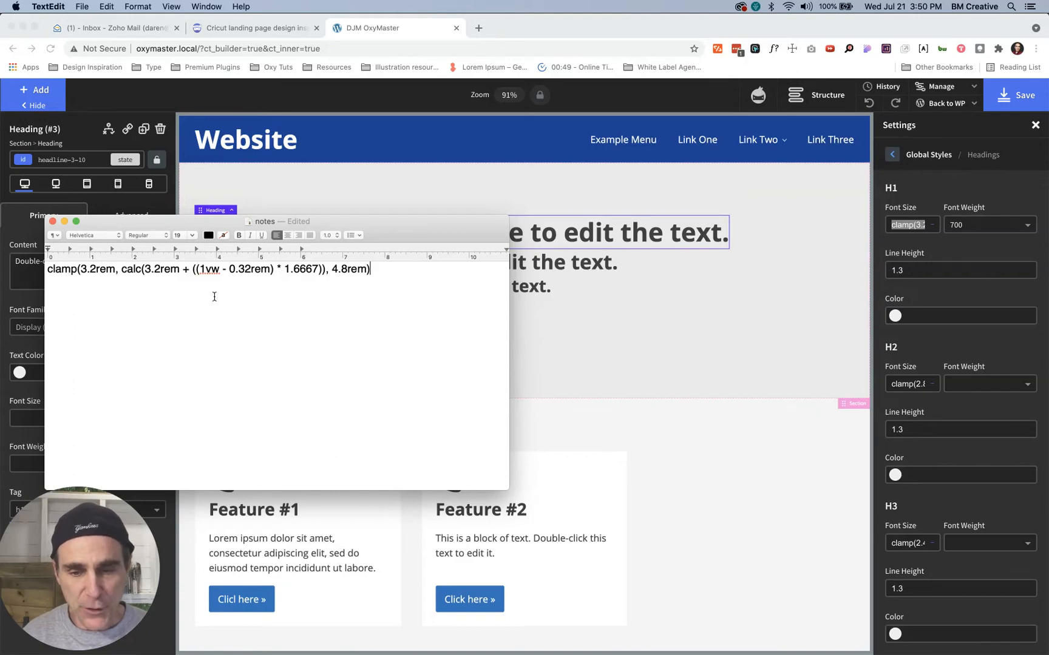
{"action": "left_click_drag", "start_coordinate": [507, 220], "coordinate": [646, 162]}
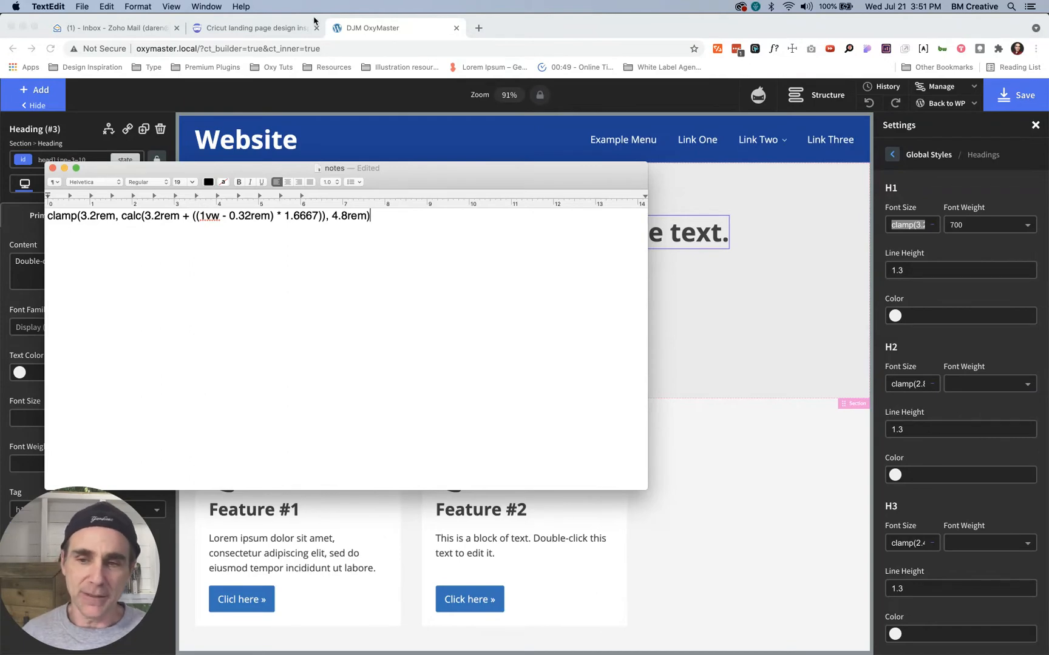
Return to Chrome and open the bookmarked fluid-responsive font-size calculator in a new tab.
{"action": "left_click", "coordinate": [349, 48]}
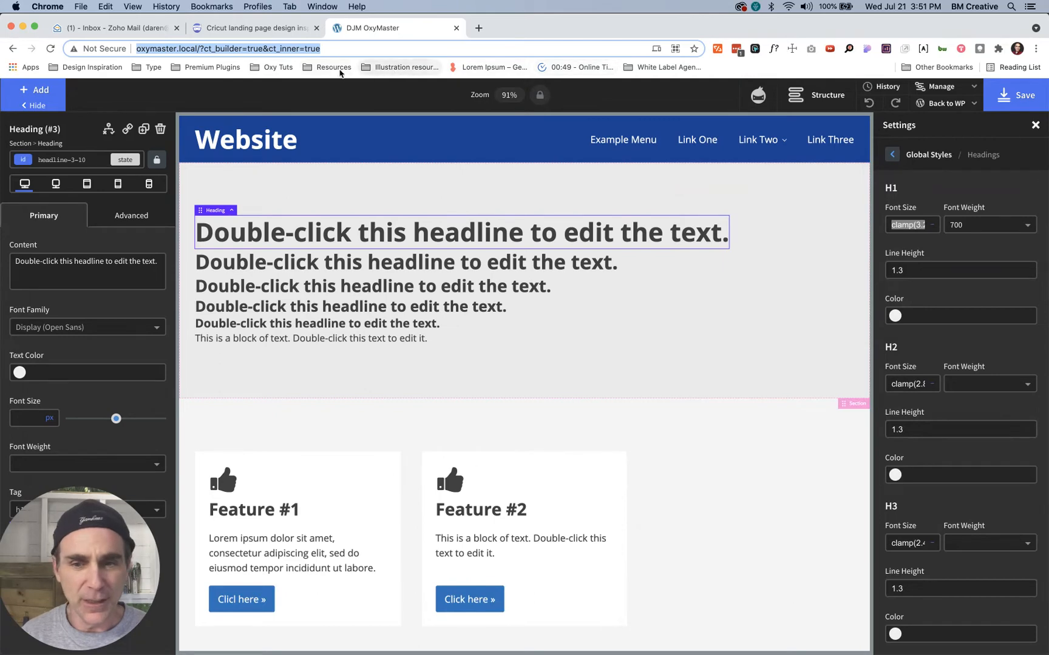
{"action": "left_click", "coordinate": [335, 67]}
{"action": "left_click", "coordinate": [334, 89], "text": "super"}
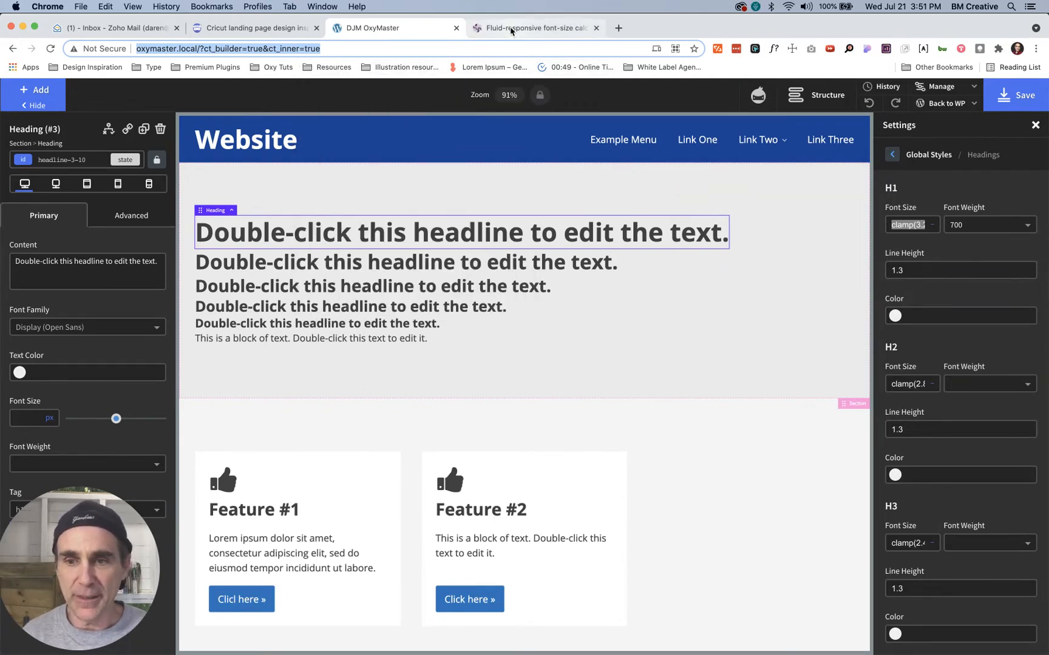
{"action": "left_click", "coordinate": [511, 29]}
Examine the calculator's units, range, viewport and CSS method settings, and select the clamp formula in the generated CSS.
{"action": "scroll", "coordinate": [488, 240], "scroll_direction": "down", "scroll_amount": 10}
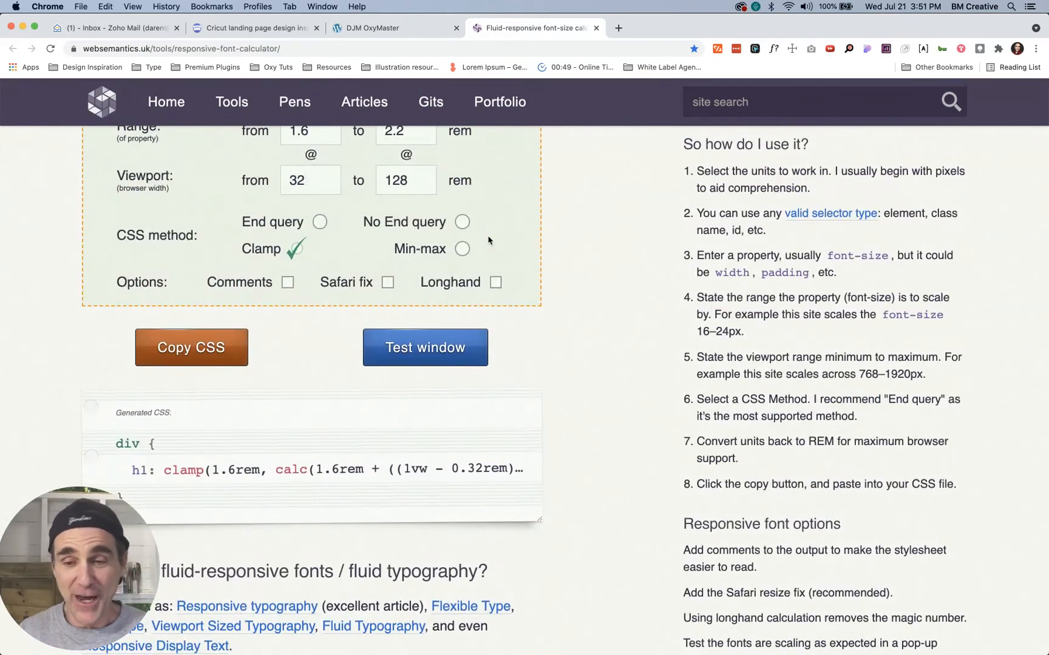
{"action": "scroll", "coordinate": [488, 240], "scroll_direction": "up", "scroll_amount": 4}
{"action": "scroll", "coordinate": [349, 196], "scroll_direction": "up", "scroll_amount": 3}
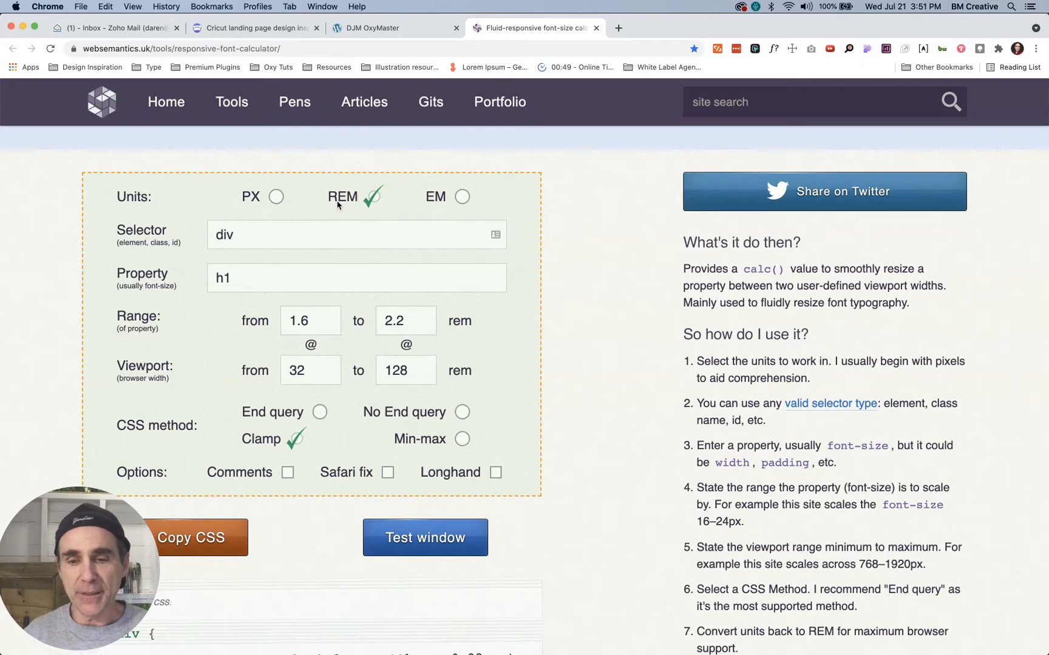
{"action": "scroll", "coordinate": [338, 205], "scroll_direction": "down", "scroll_amount": 1}
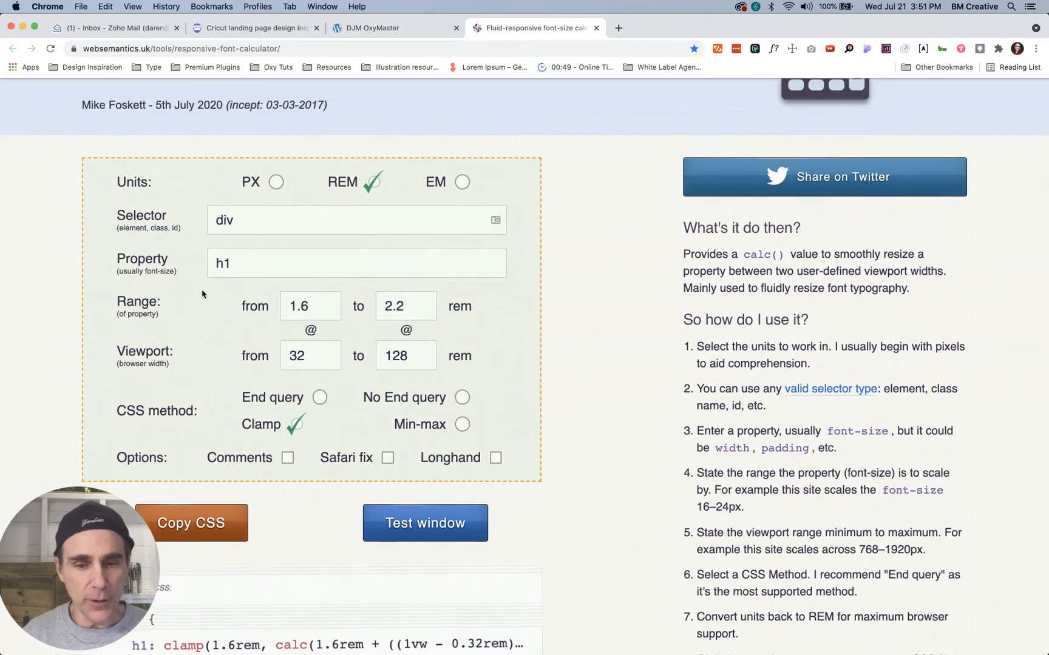
{"action": "scroll", "coordinate": [207, 291], "scroll_direction": "down", "scroll_amount": 2}
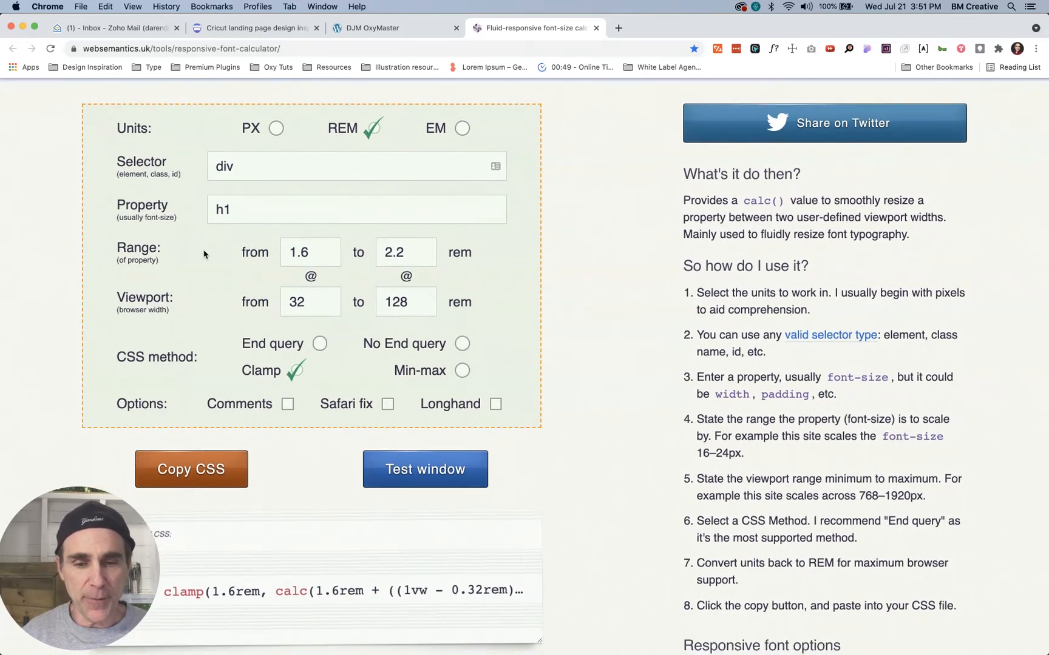
{"action": "scroll", "coordinate": [205, 255], "scroll_direction": "down", "scroll_amount": 2}
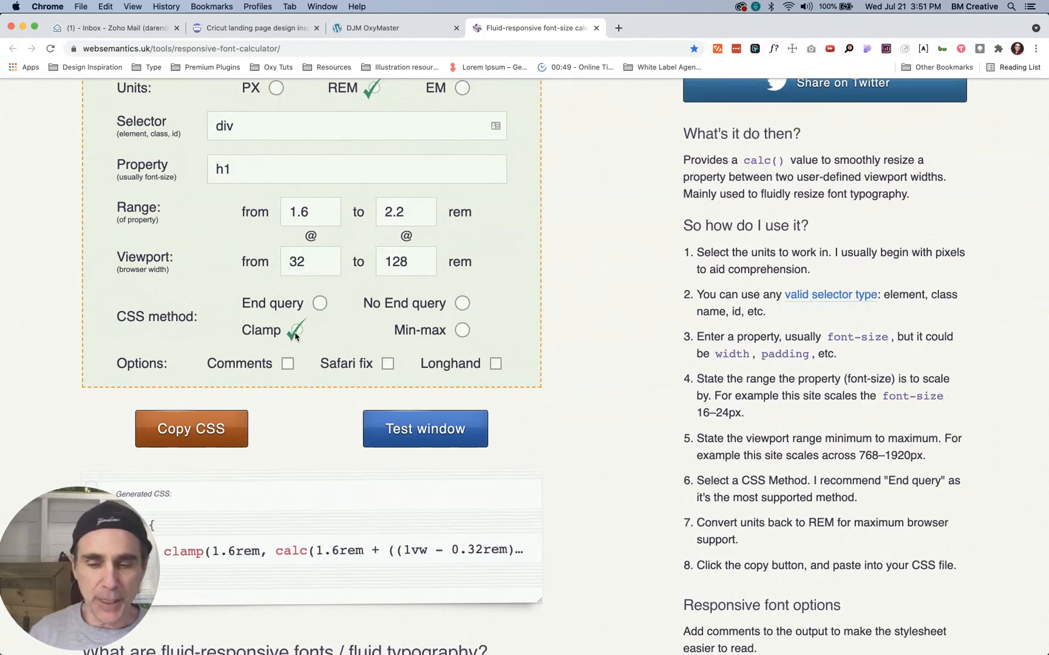
{"action": "scroll", "coordinate": [373, 185], "scroll_direction": "up", "scroll_amount": 2}
{"action": "scroll", "coordinate": [366, 346], "scroll_direction": "down", "scroll_amount": 5}
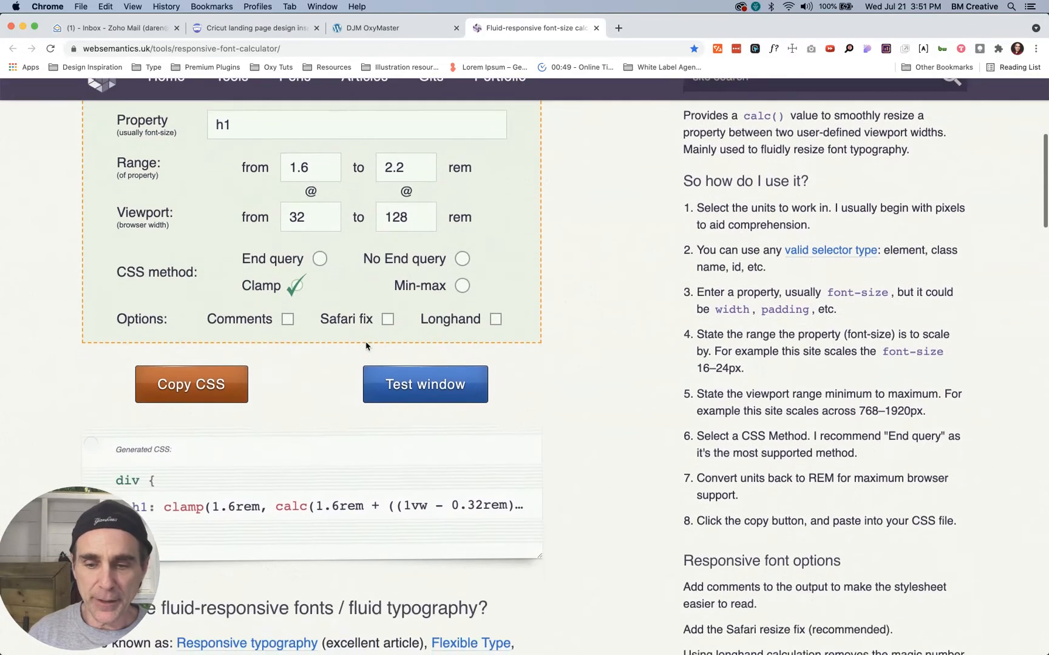
{"action": "left_click", "coordinate": [174, 379]}
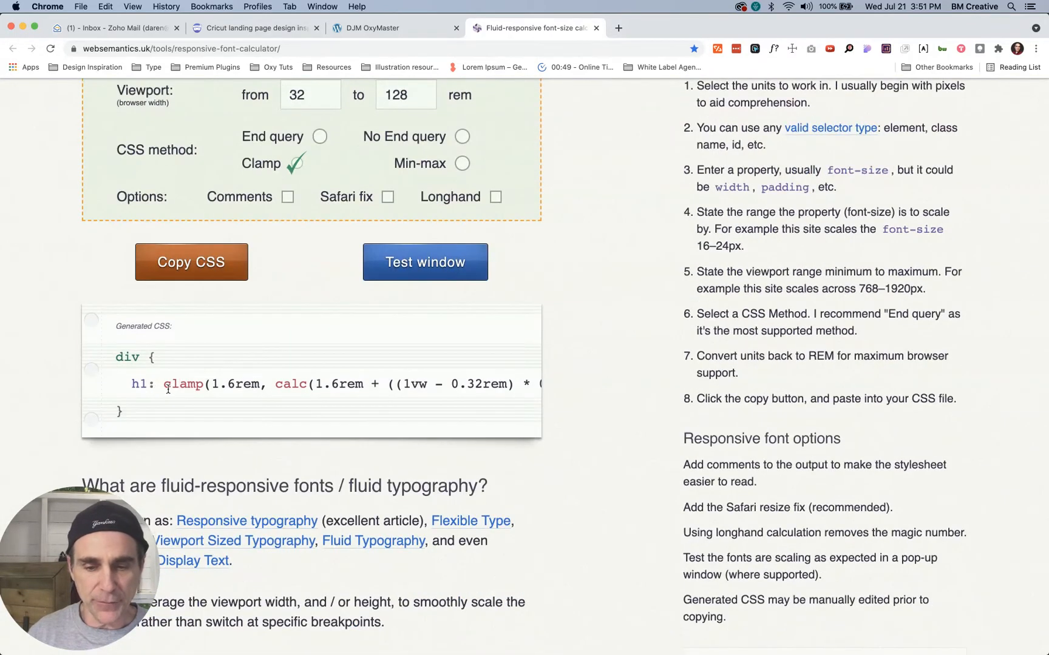
{"action": "left_click_drag", "start_coordinate": [163, 383], "coordinate": [520, 383]}
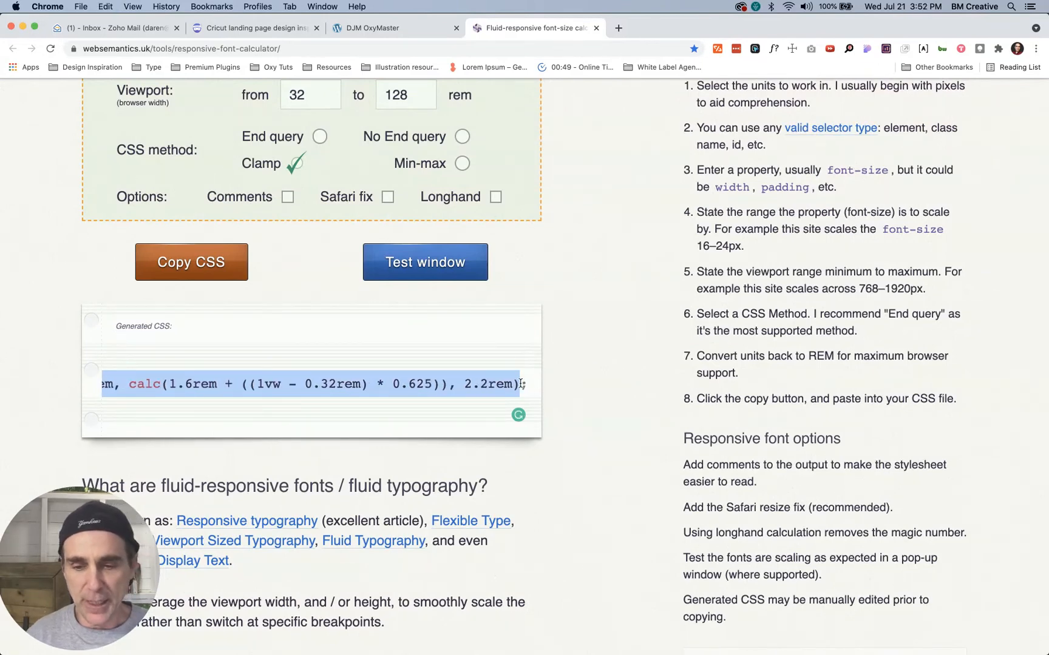
Open the page's front end from the builder and inspect the first headline's font details with WhatFont.
{"action": "left_click", "coordinate": [380, 28]}
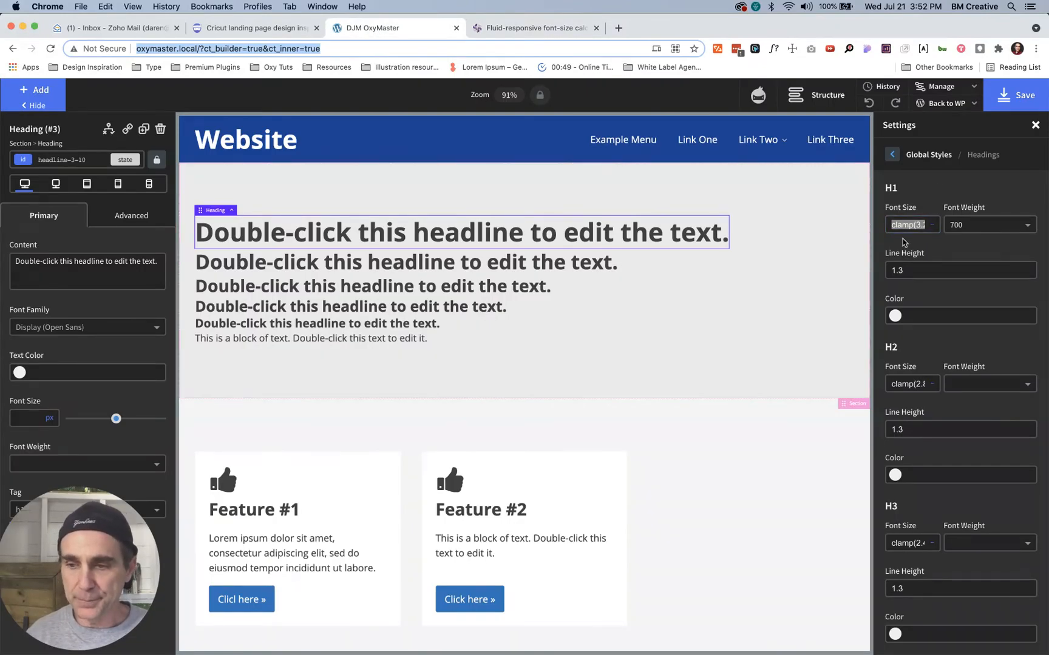
{"action": "left_click", "coordinate": [947, 104]}
{"action": "left_click", "coordinate": [932, 141]}
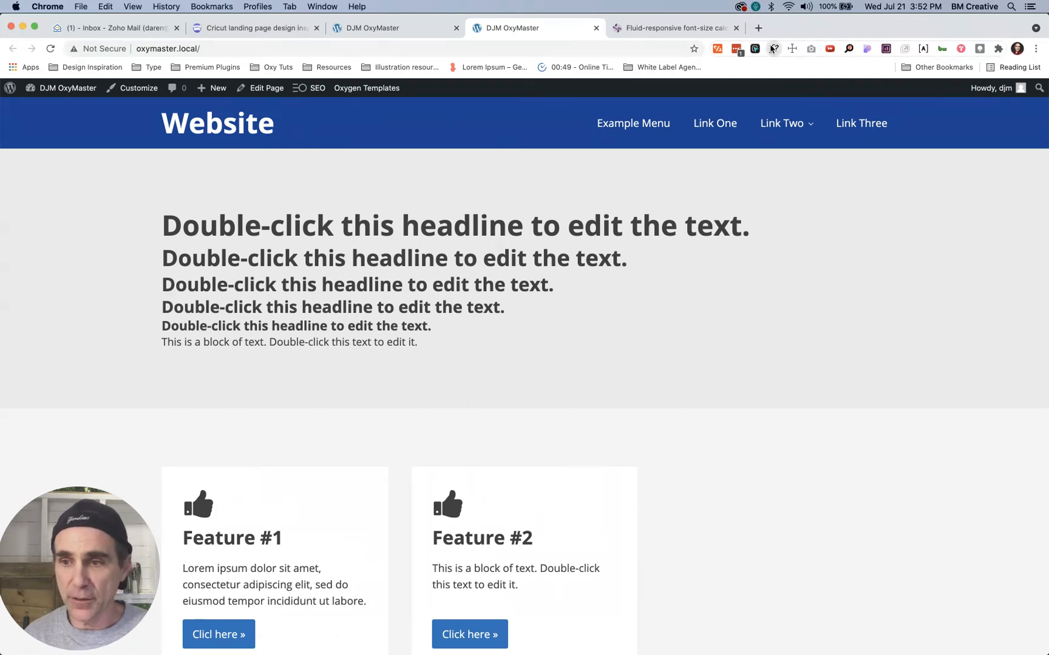
{"action": "left_click", "coordinate": [773, 50]}
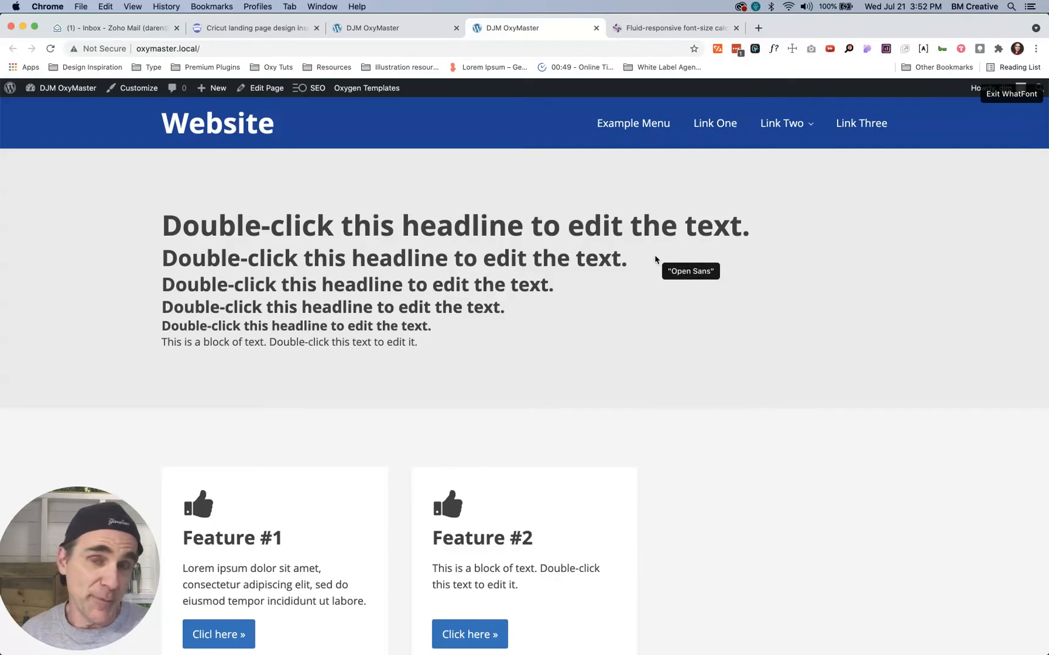
{"action": "left_click", "coordinate": [689, 232]}
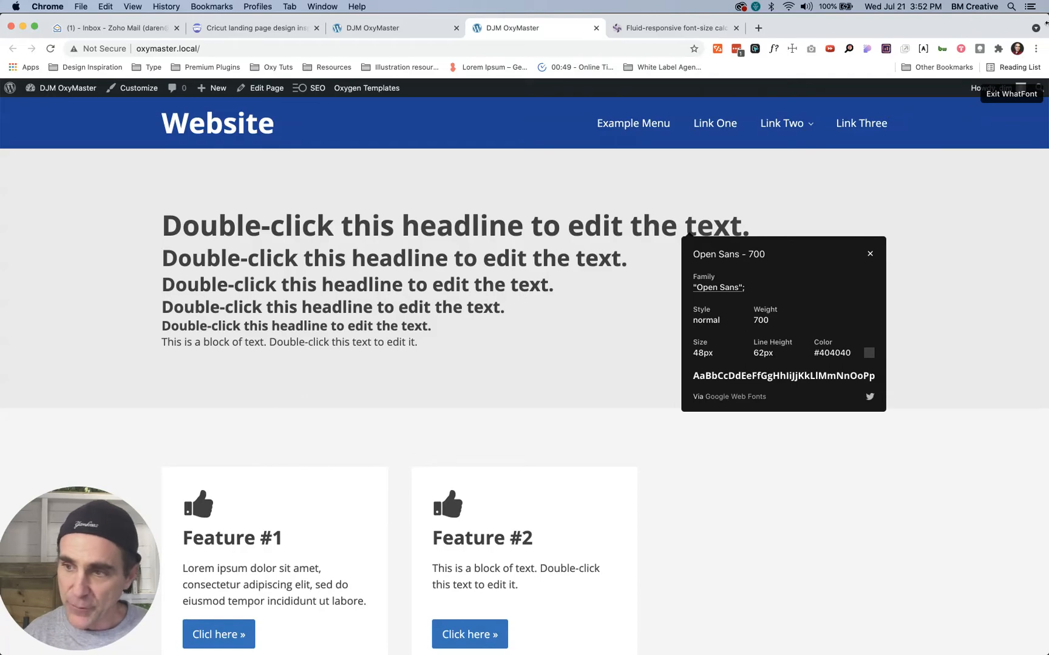
Shrink the browser window to mobile width, inspect the first headline with WhatFont, restore the full width and exit WhatFont.
{"action": "left_click_drag", "start_coordinate": [1047, 22], "coordinate": [2, 63]}
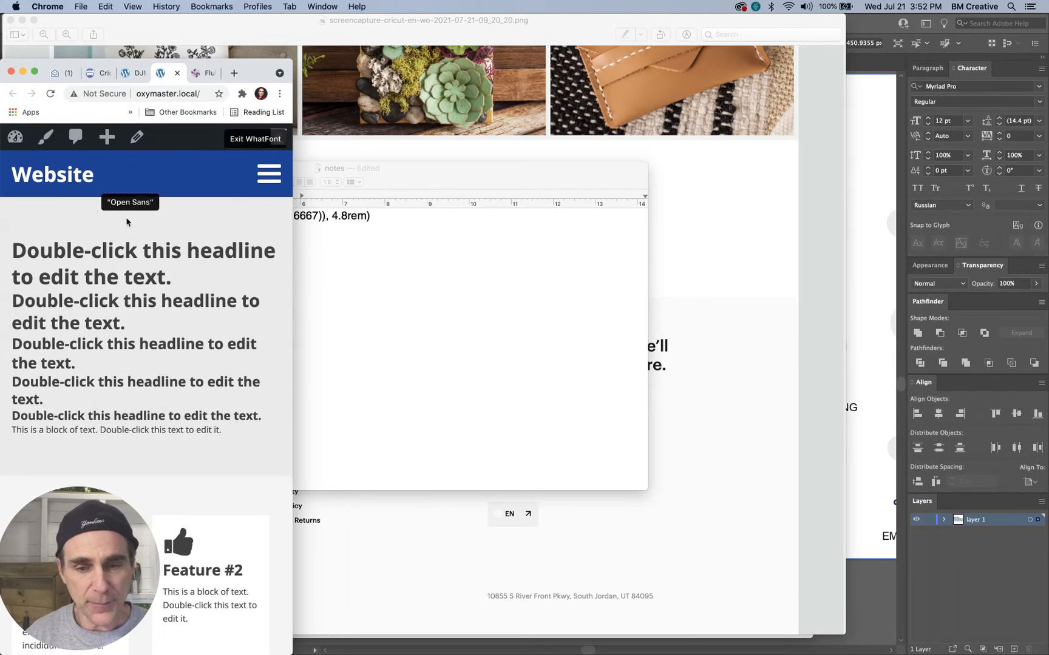
{"action": "left_click", "coordinate": [175, 256]}
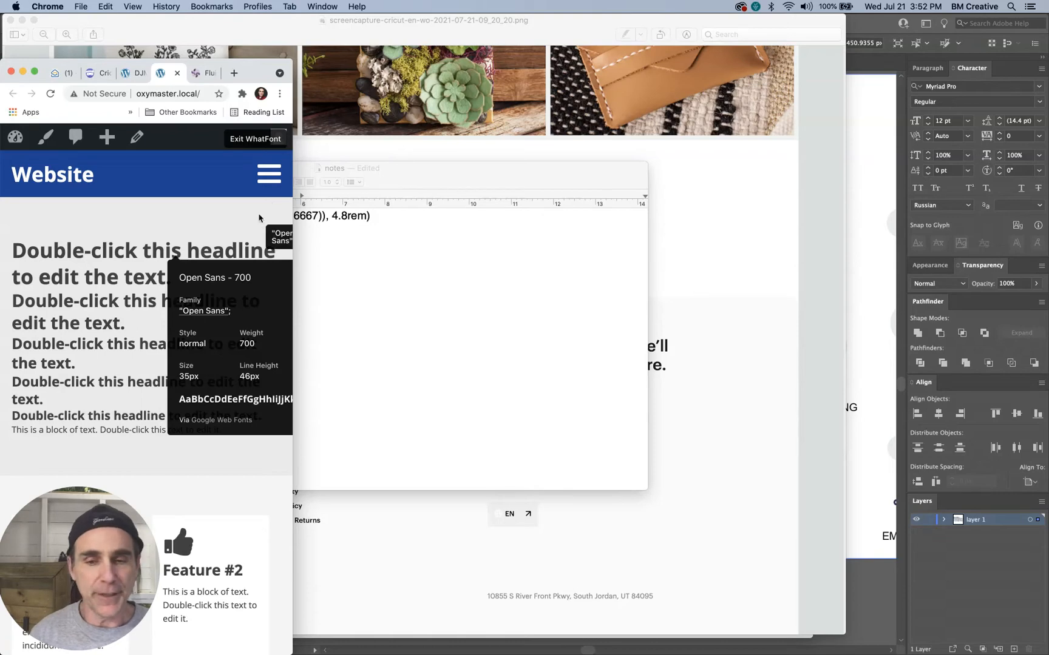
{"action": "left_click_drag", "start_coordinate": [290, 59], "coordinate": [1048, 3]}
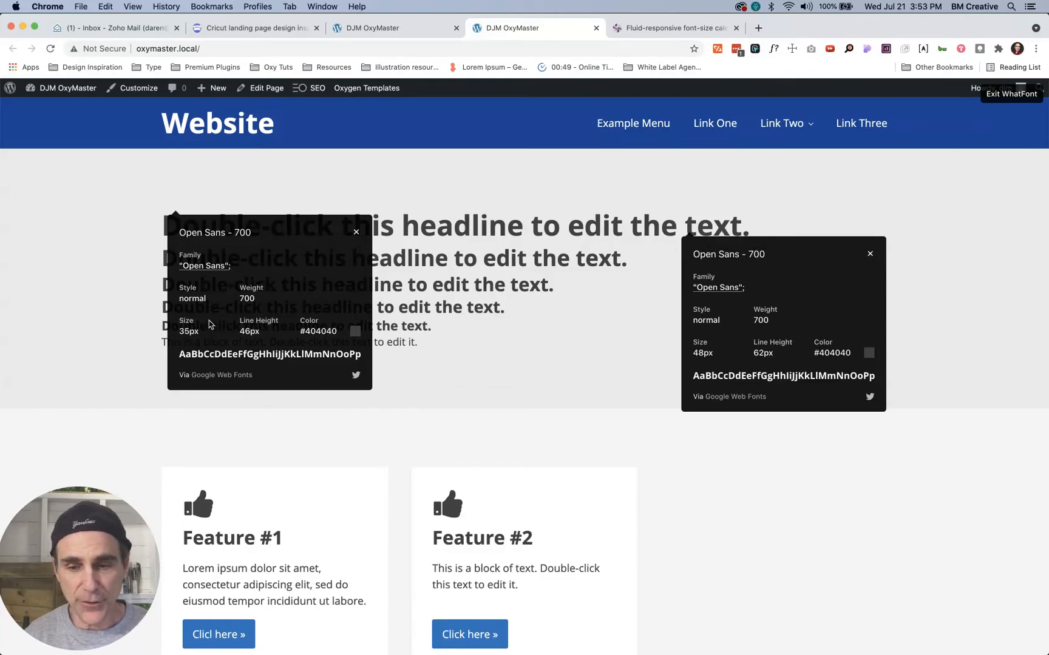
{"action": "key", "text": "Escape"}
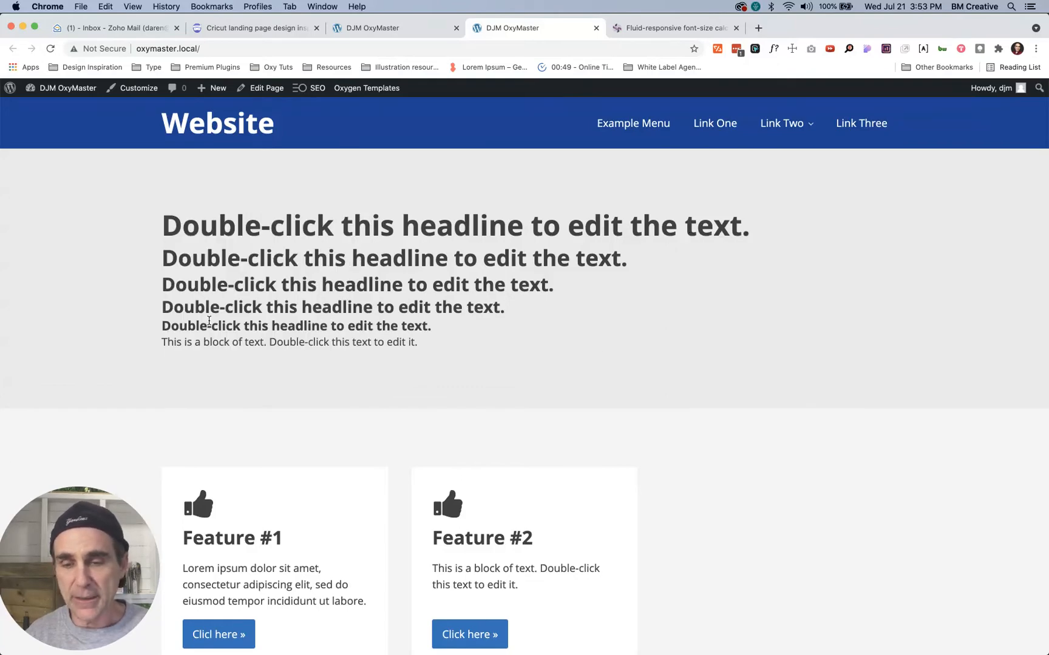
Return to the builder, open the global Sections & Columns styles and select the section container's top padding formula.
{"action": "left_click", "coordinate": [373, 27]}
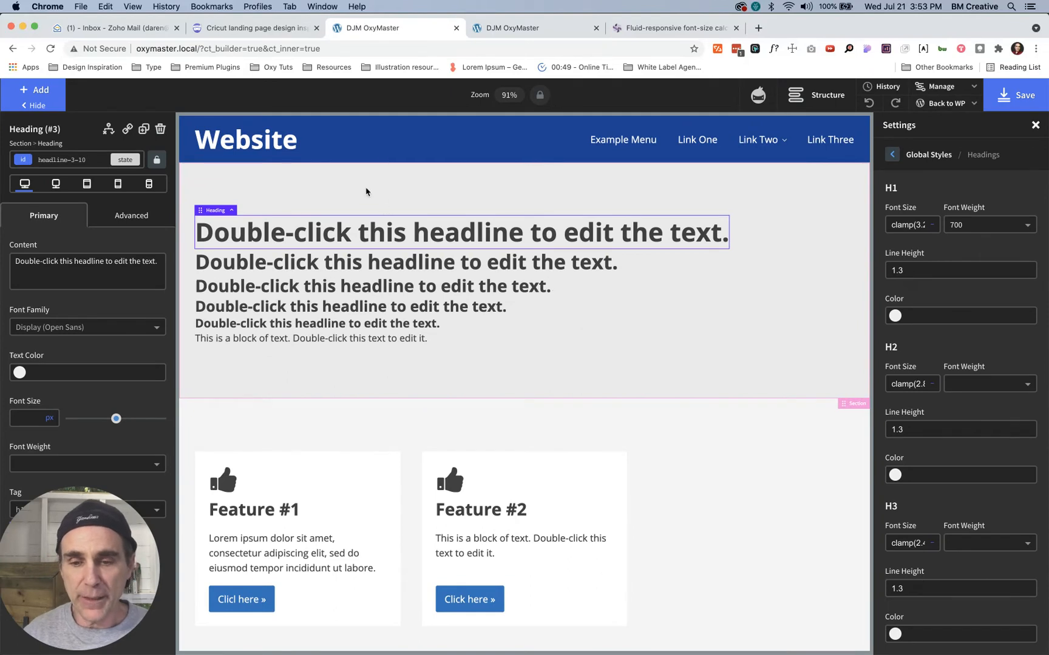
{"action": "left_click", "coordinate": [892, 156]}
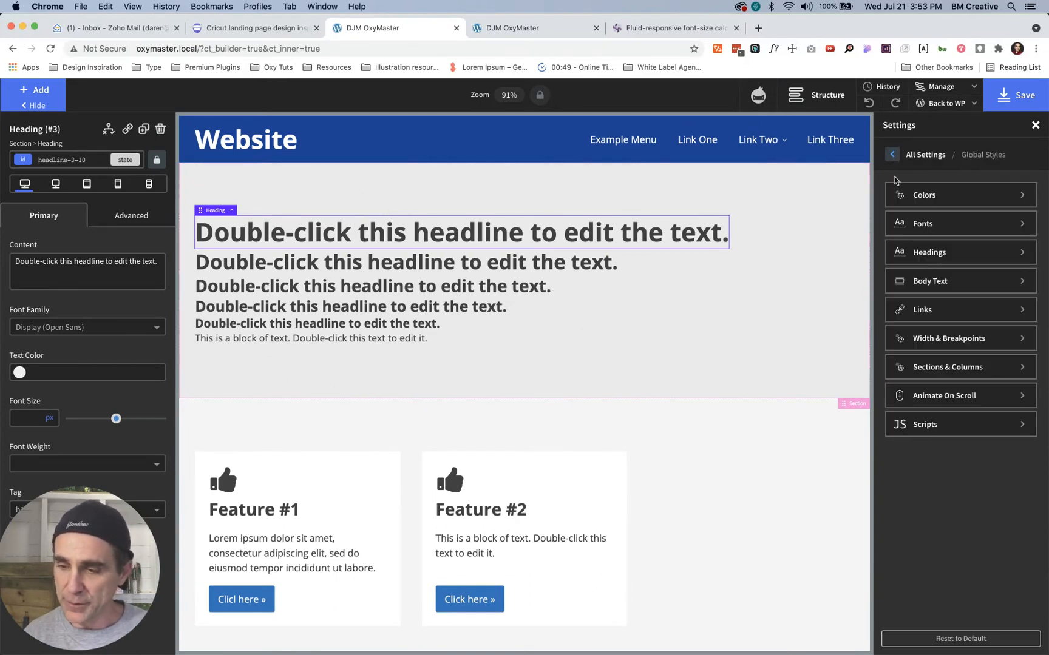
{"action": "left_click", "coordinate": [942, 369]}
{"action": "left_click", "coordinate": [922, 317]}
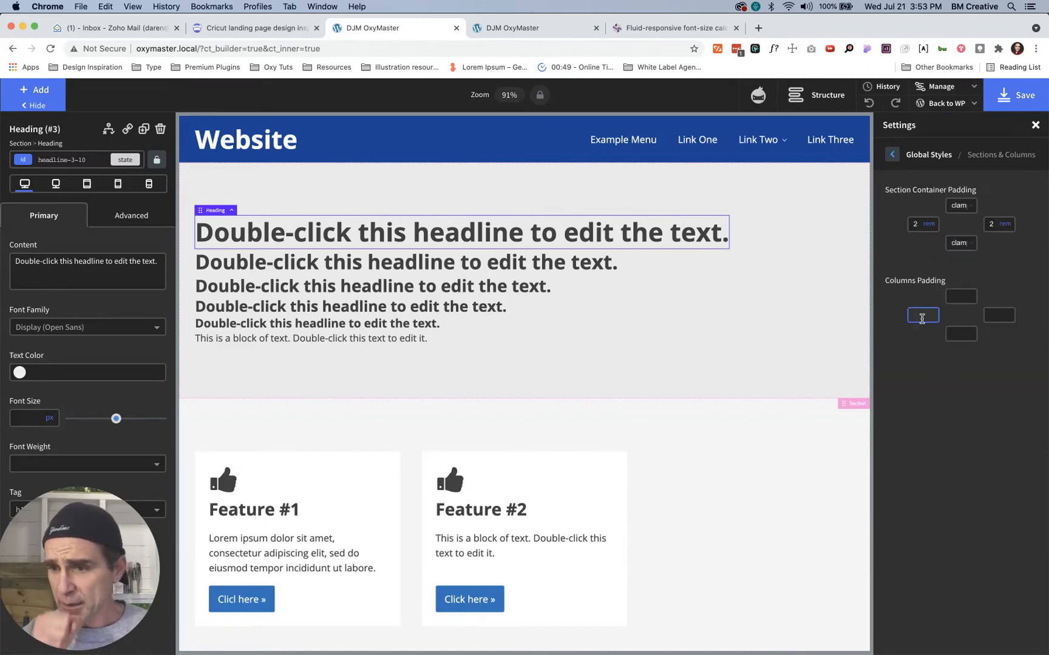
{"action": "double_click", "coordinate": [952, 207]}
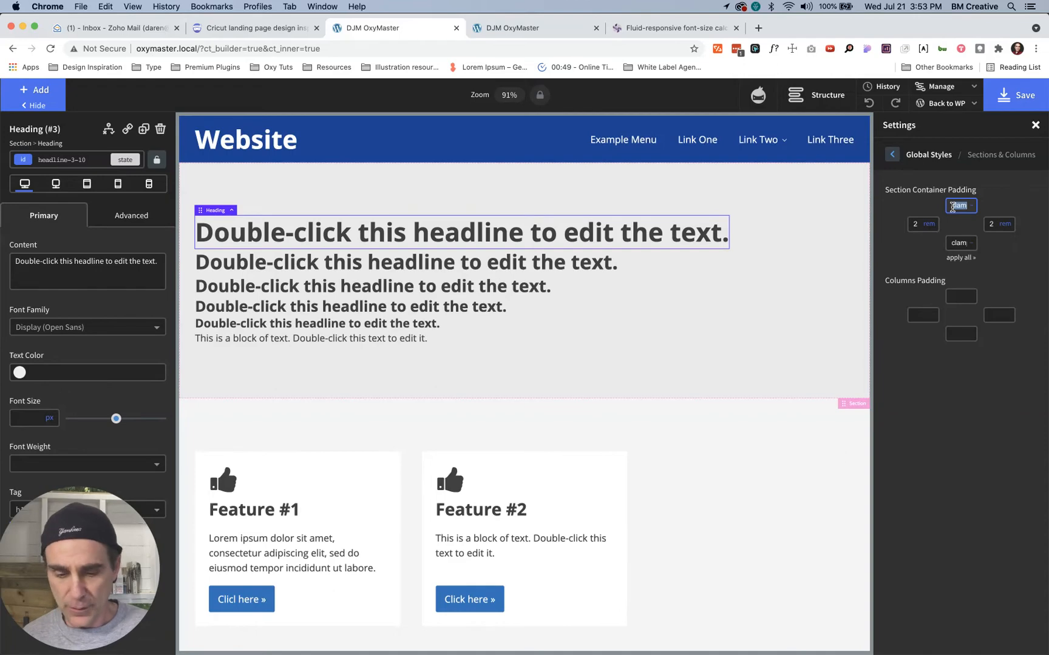
Switch to TextEdit and add clamp(6rem, calc(6rem + ((1vw - 0.32rem) * 4.1667)), 10rem) below the heading formula in the notes.
{"action": "key", "text": "super+Tab"}
{"action": "key", "text": "super+shift+Tab"}
{"action": "key", "text": "super+shift+Tab"}
{"action": "key", "text": "super+shift+Tab"}
{"action": "key", "text": "super+shift+Tab"}
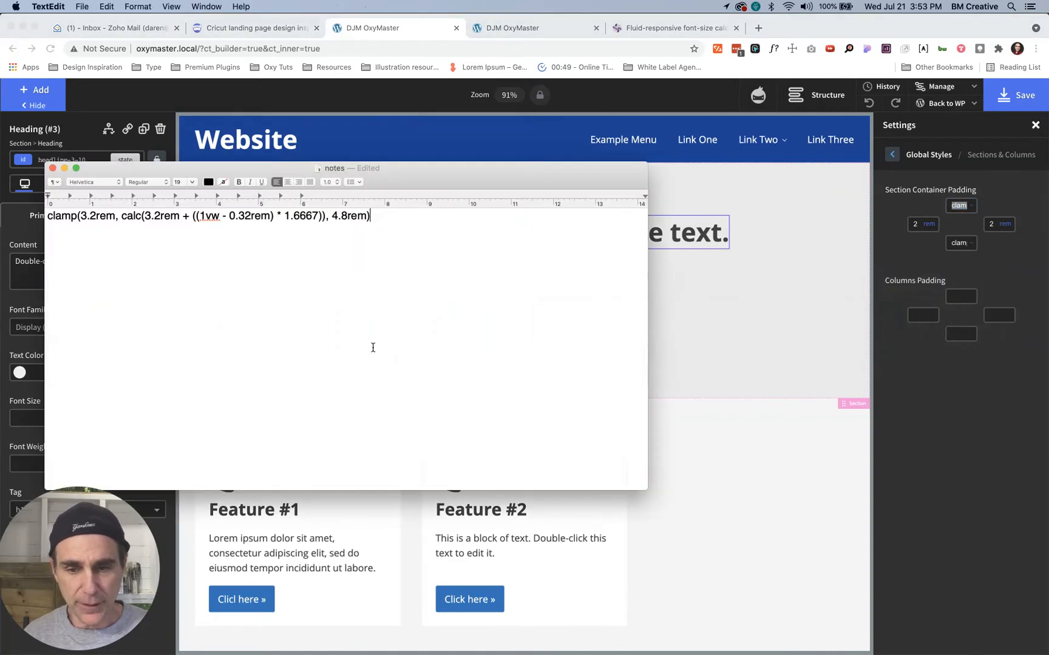
{"action": "key", "text": "Return"}
{"action": "type", "text": "clamp(6rem, calc(6rem + ((1vw - 0.32rem) * 4.1667)), 10rem)"}
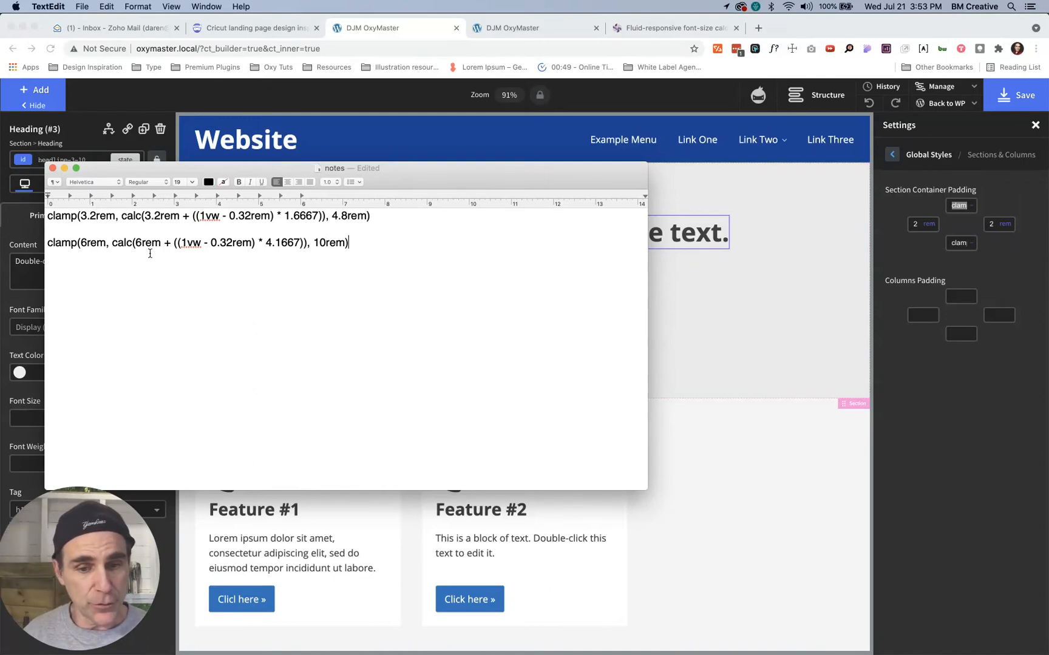
Return to Chrome, open the djmstyles stylesheet and examine its base font size, card spacing and max-width rules.
{"action": "left_click", "coordinate": [678, 313]}
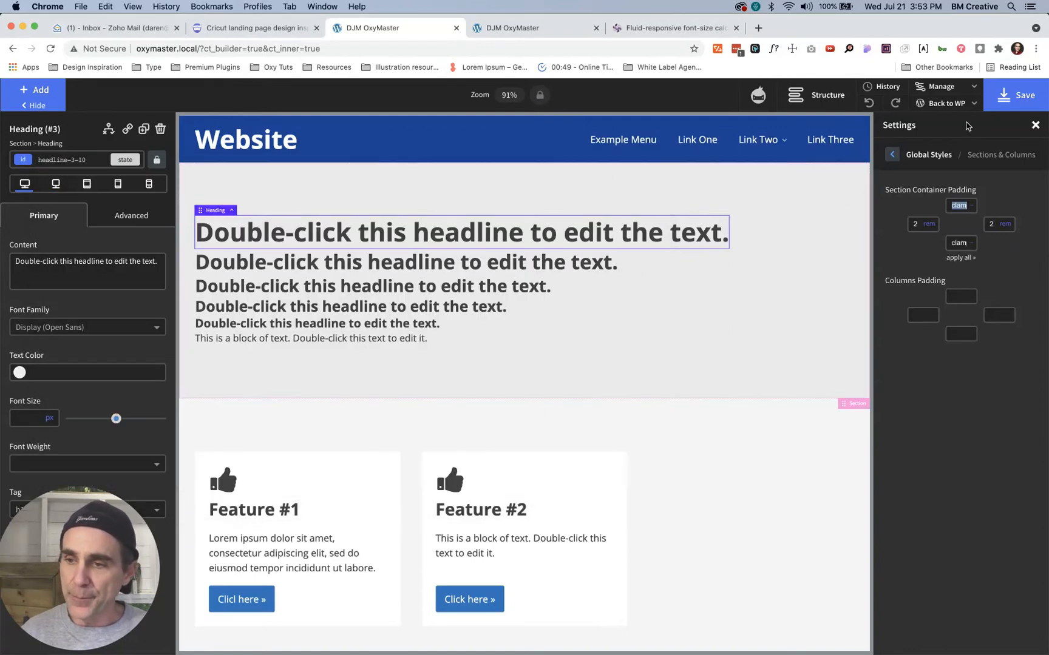
{"action": "left_click", "coordinate": [945, 89]}
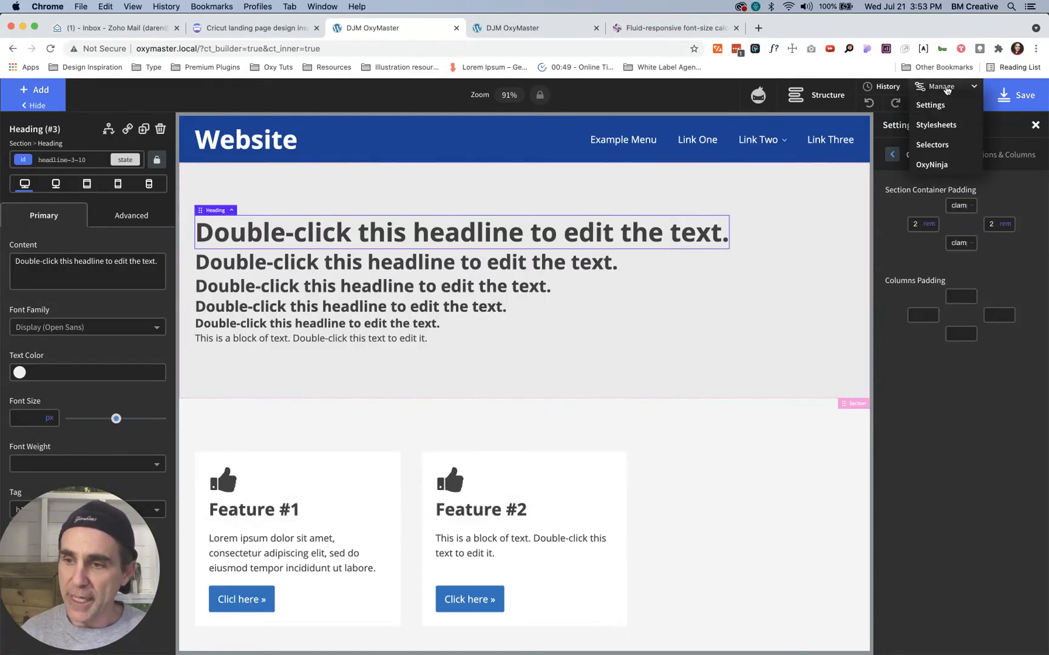
{"action": "left_click", "coordinate": [935, 124]}
{"action": "left_click", "coordinate": [921, 218]}
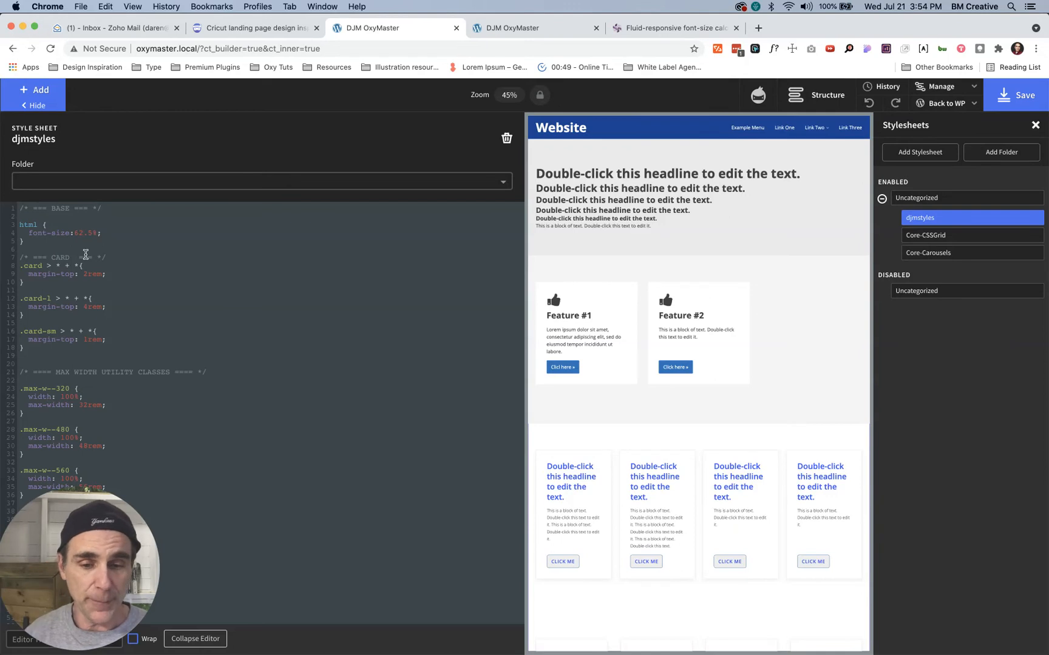
{"action": "scroll", "coordinate": [94, 306], "scroll_direction": "down", "scroll_amount": 3}
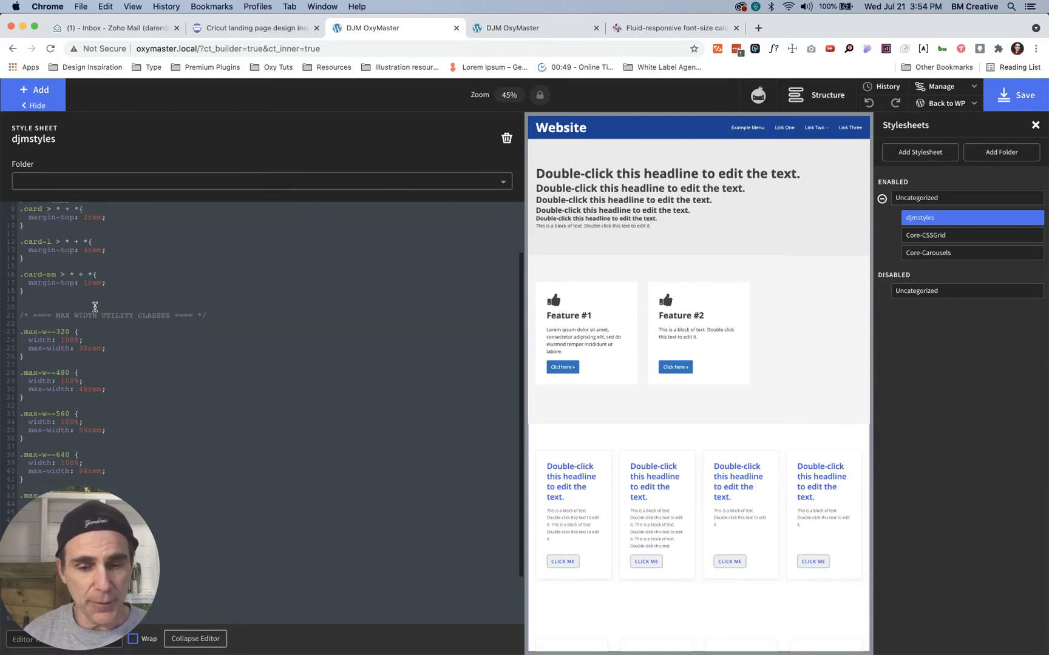
{"action": "scroll", "coordinate": [95, 306], "scroll_direction": "up", "scroll_amount": 3}
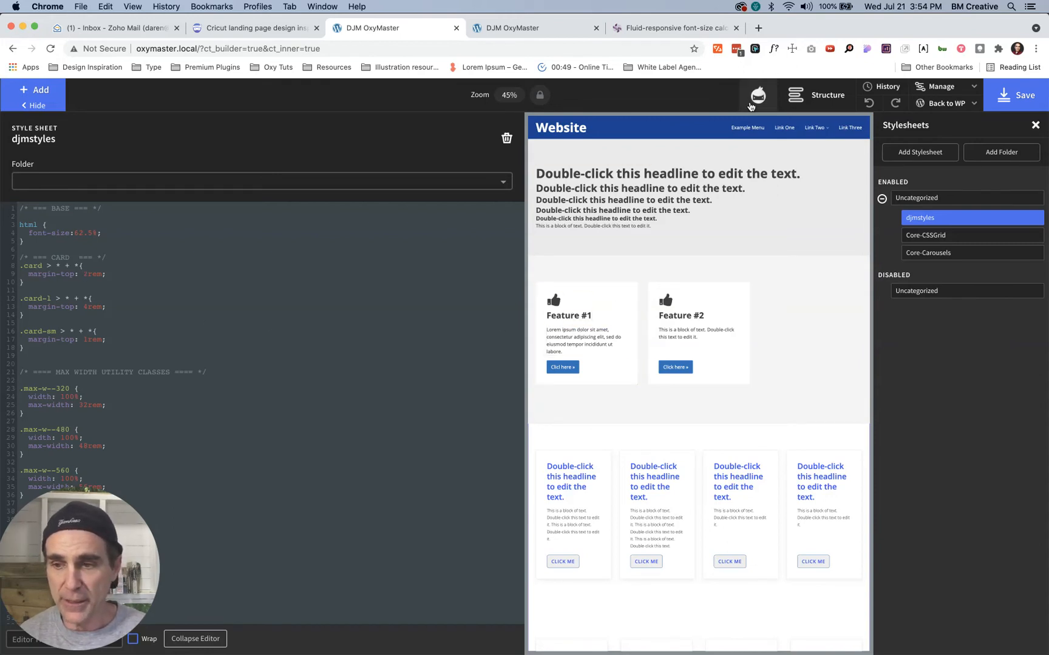
Lock the canvas zoom at 100% and inspect the elements and button of the Feature #1 card.
{"action": "left_click", "coordinate": [540, 95]}
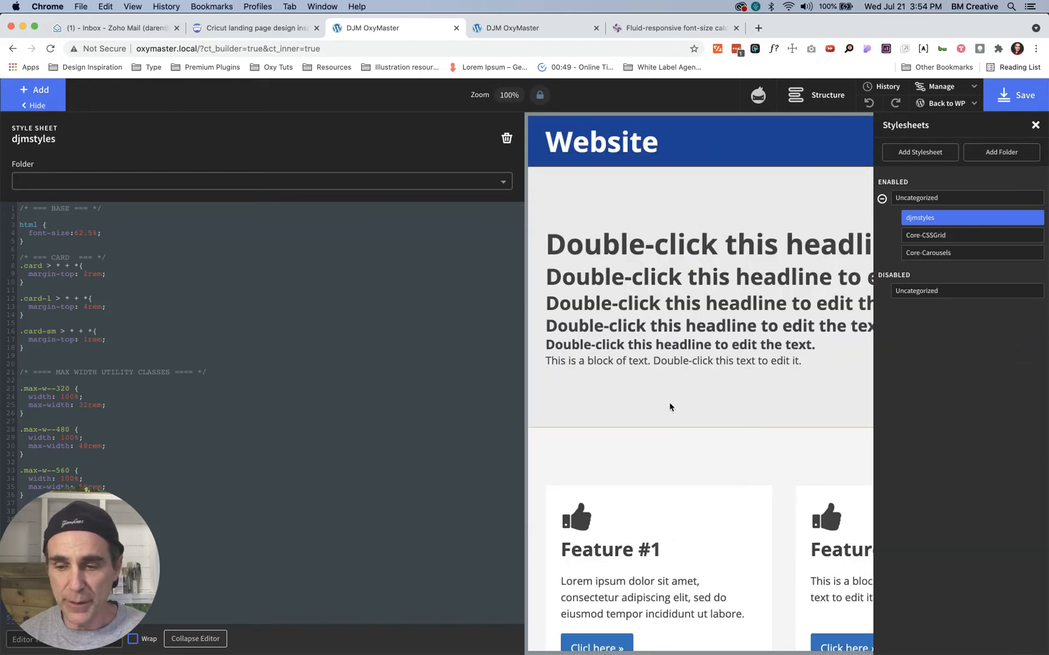
{"action": "scroll", "coordinate": [674, 412], "scroll_direction": "down", "scroll_amount": 6}
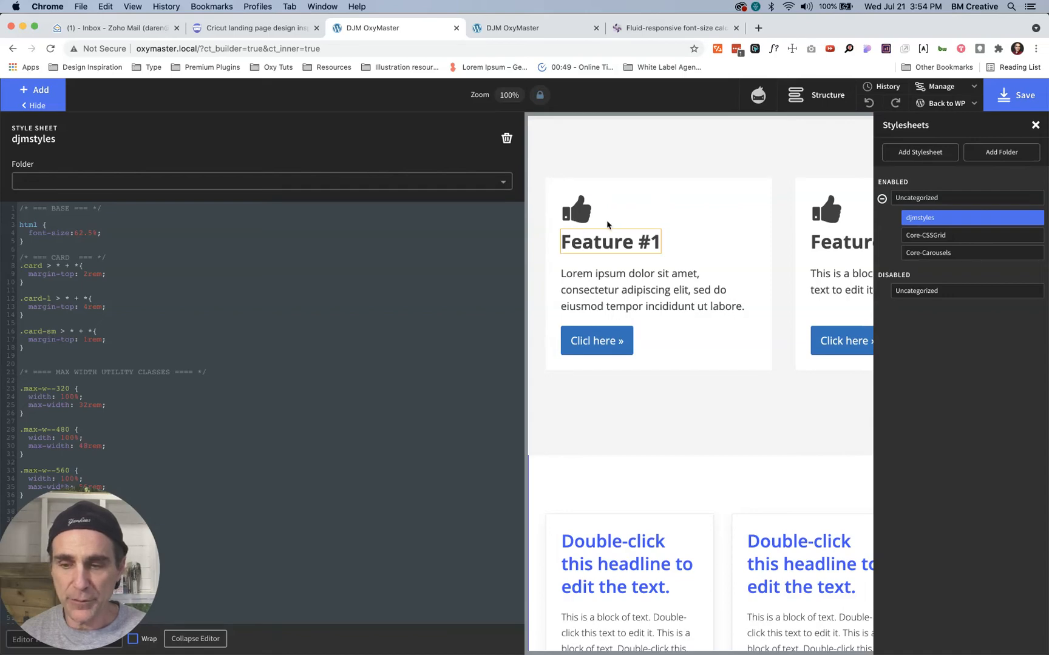
{"action": "left_click", "coordinate": [652, 206]}
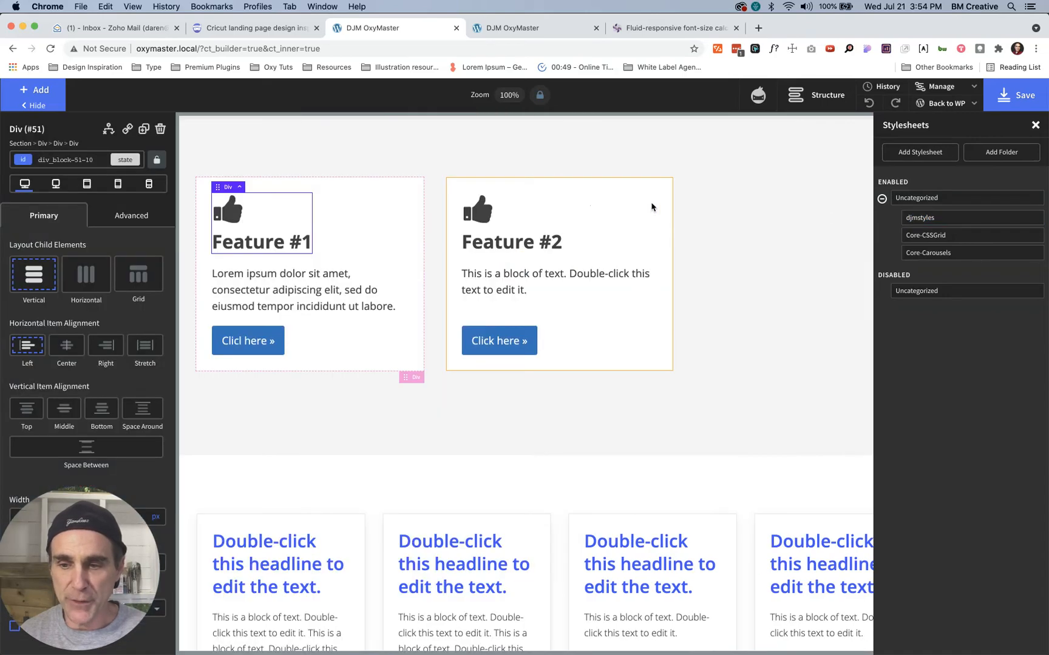
{"action": "left_click", "coordinate": [320, 289]}
{"action": "left_click", "coordinate": [268, 343]}
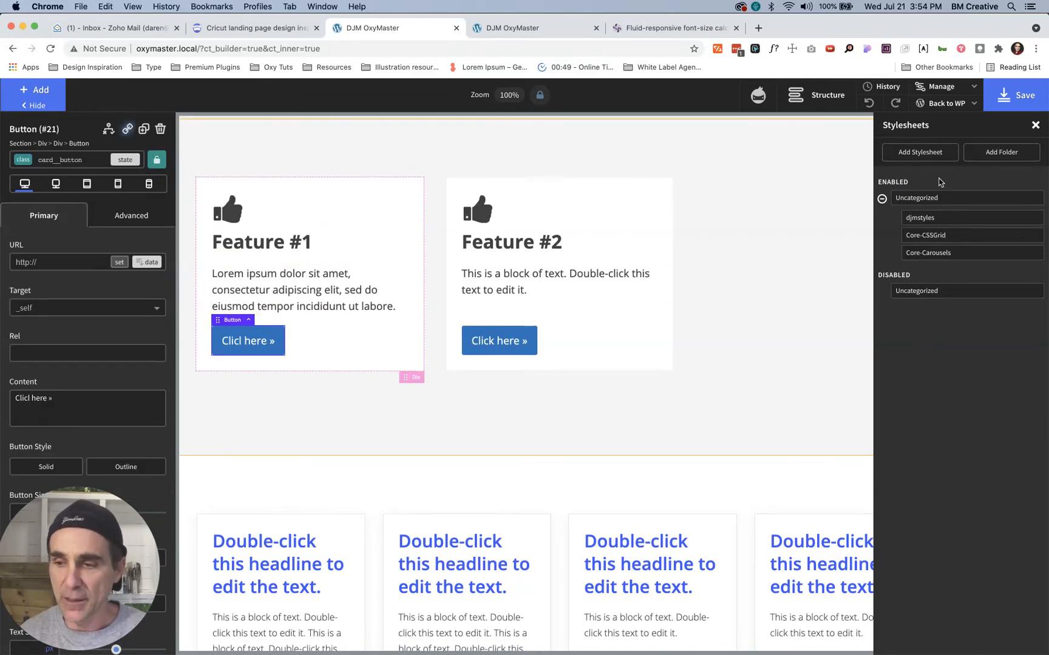
Reopen djmstyles, examine the card margin rules and the max-width utility classes, and collapse the code editor.
{"action": "left_click", "coordinate": [917, 218]}
{"action": "left_click", "coordinate": [118, 284]}
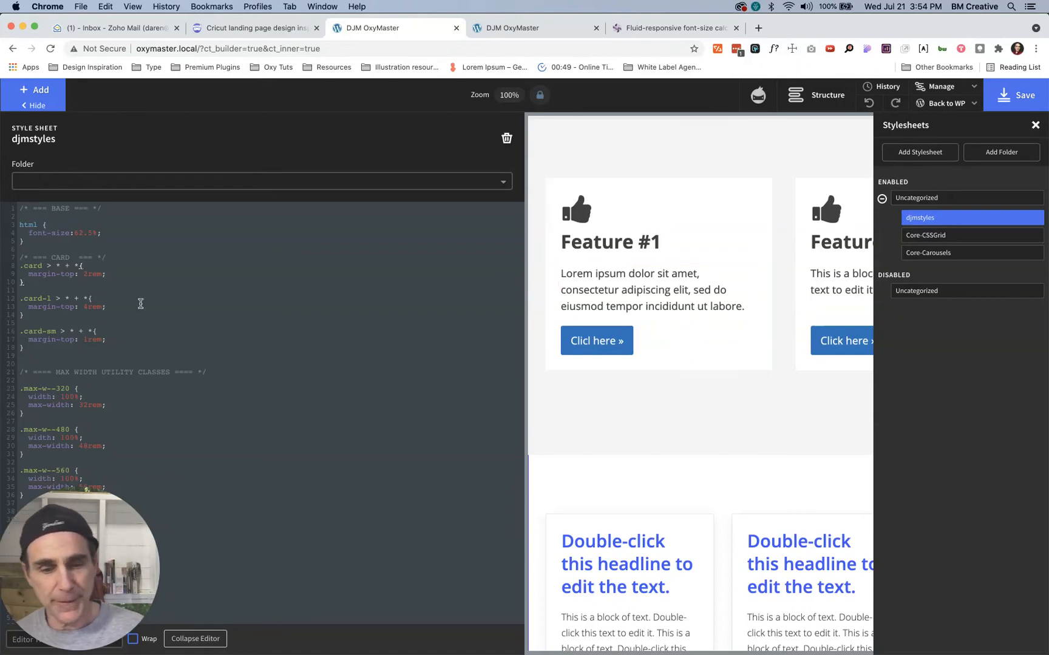
{"action": "scroll", "coordinate": [103, 371], "scroll_direction": "down", "scroll_amount": 3}
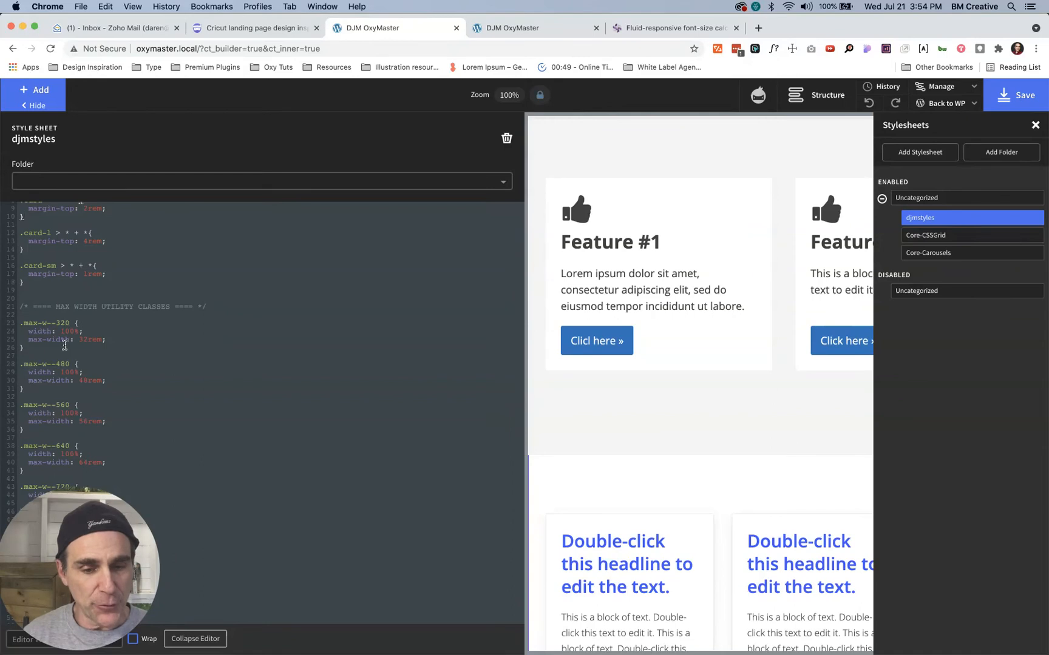
{"action": "scroll", "coordinate": [64, 346], "scroll_direction": "down", "scroll_amount": 3}
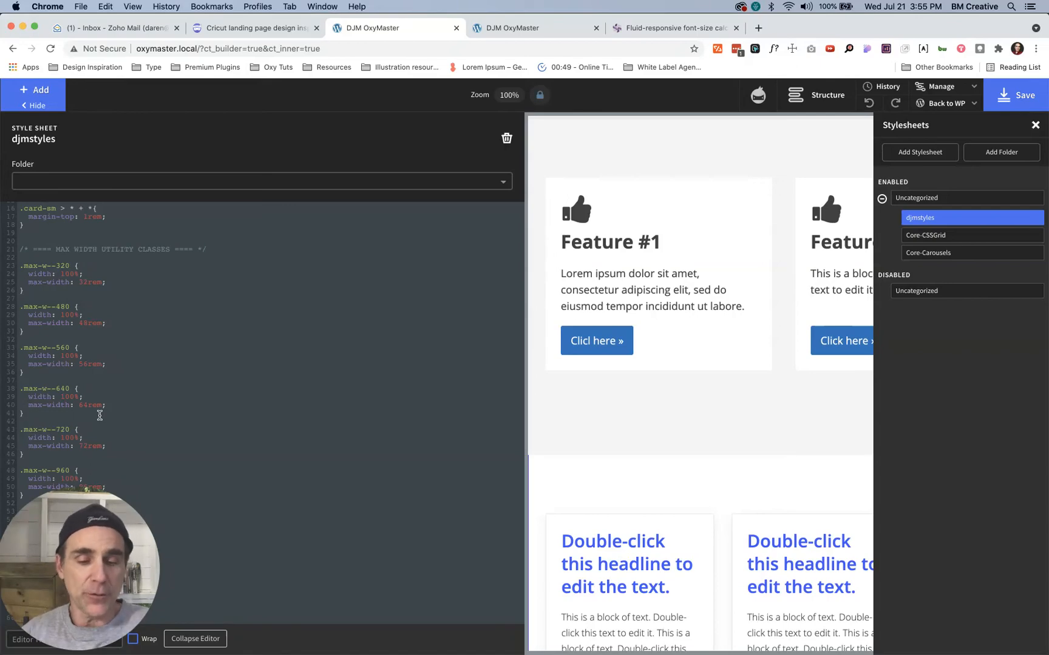
{"action": "left_click", "coordinate": [204, 639]}
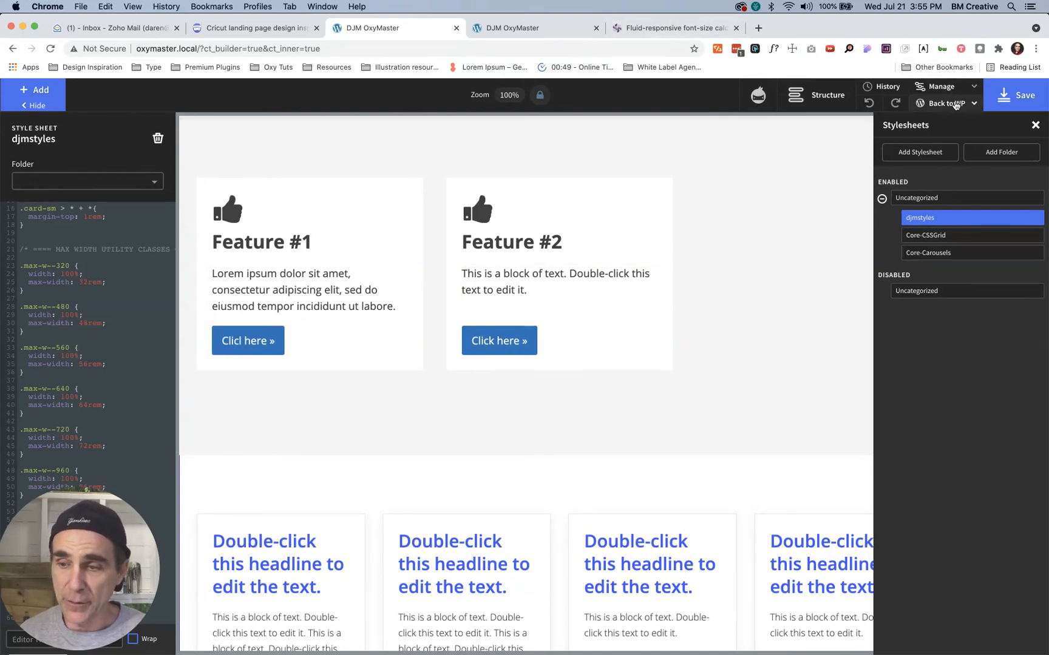
Close the OxyMaster builder tab, leaving without saving, and look over the front-end page.
{"action": "left_click", "coordinate": [456, 30]}
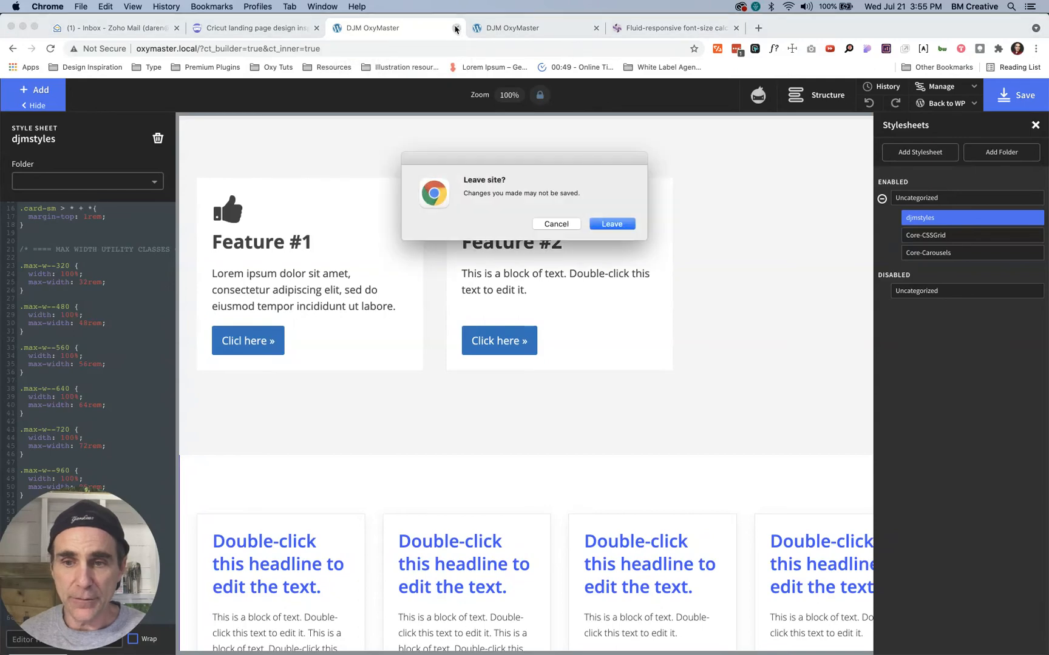
{"action": "left_click", "coordinate": [612, 224]}
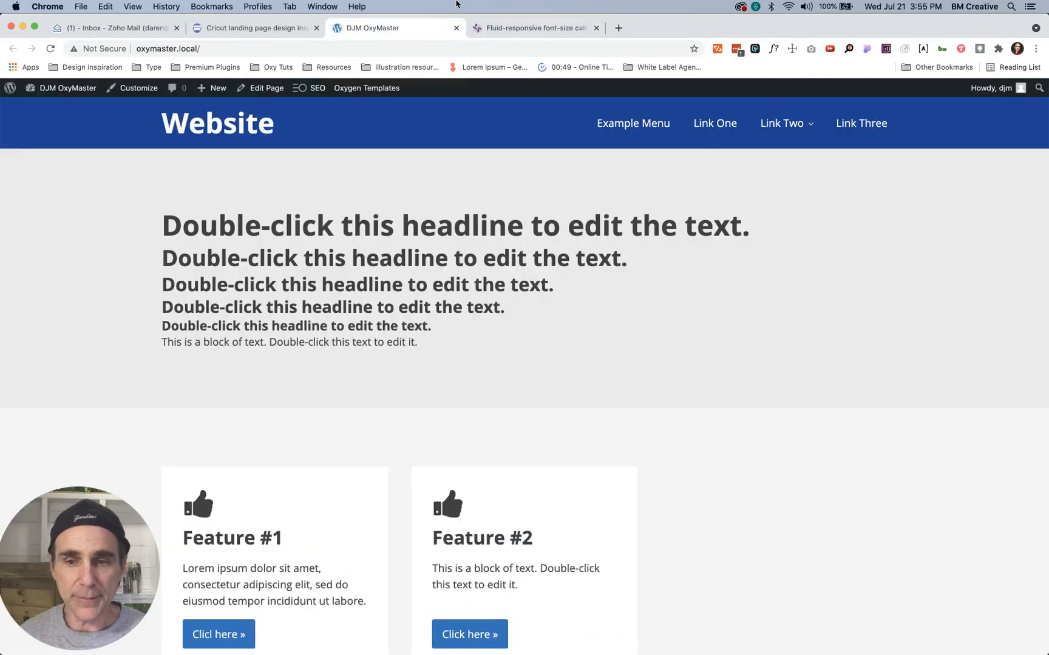
{"action": "scroll", "coordinate": [352, 267], "scroll_direction": "down", "scroll_amount": 4}
Switch to Local and clone the OxyMaster site under the name OnePageTester.
{"action": "key", "text": "super+Tab"}
{"action": "key", "text": "super+Tab"}
{"action": "key", "text": "super+Tab"}
{"action": "key", "text": "super+Tab"}
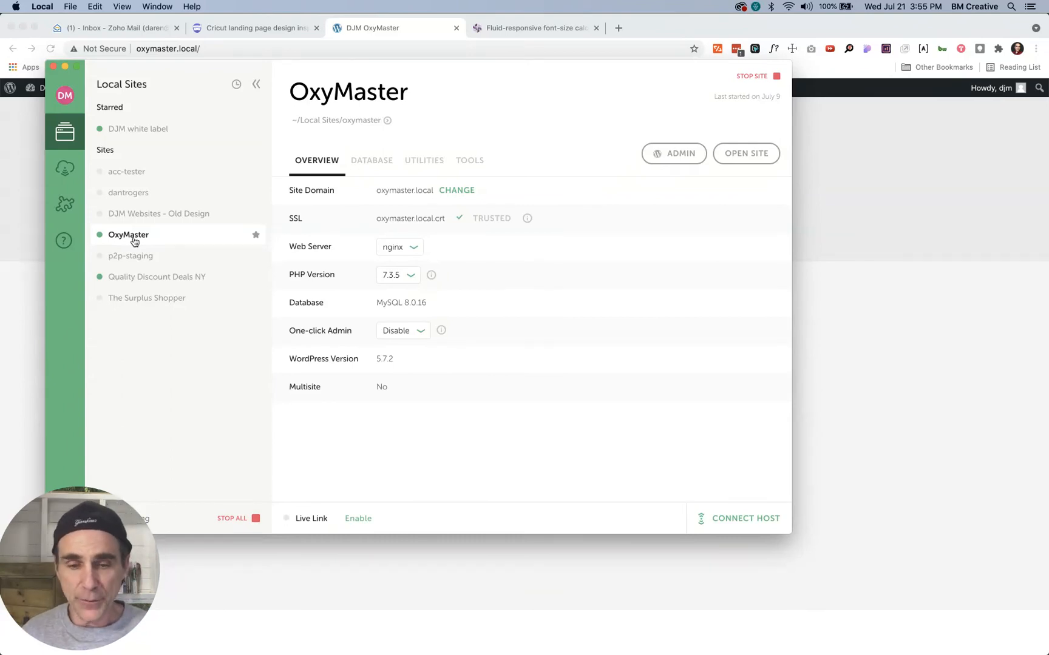
{"action": "right_click", "coordinate": [129, 241]}
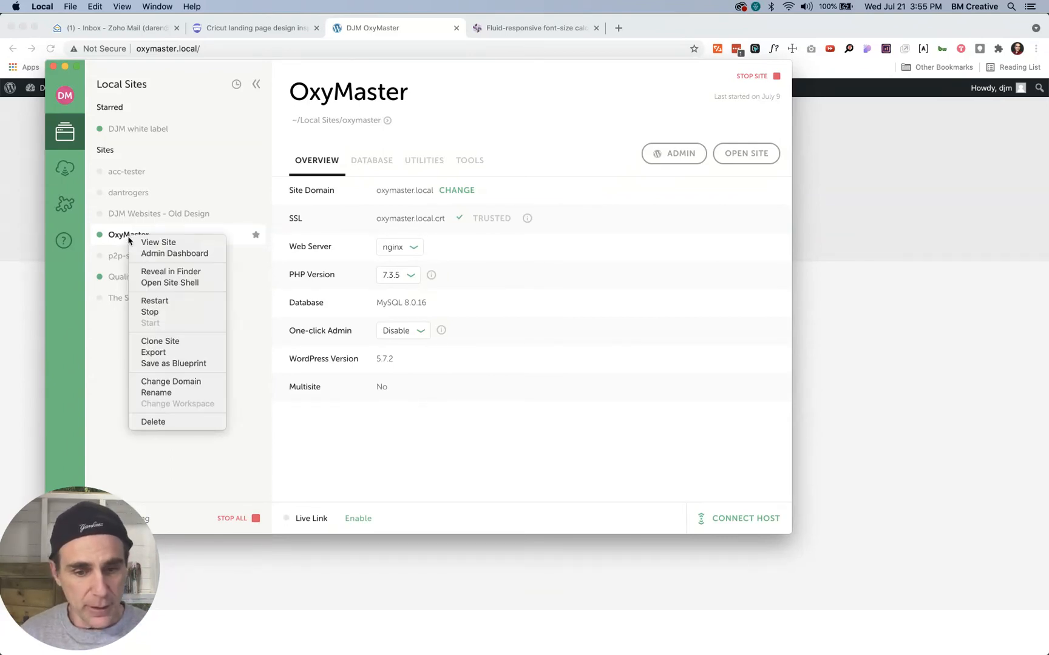
{"action": "left_click", "coordinate": [178, 344]}
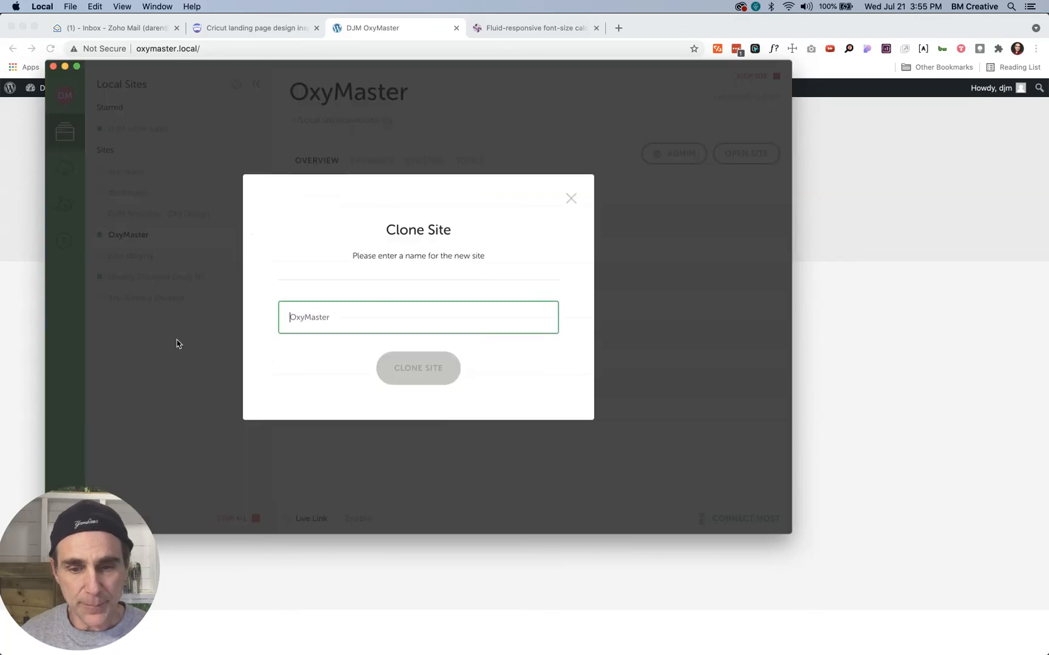
{"action": "type", "text": "onePag"}
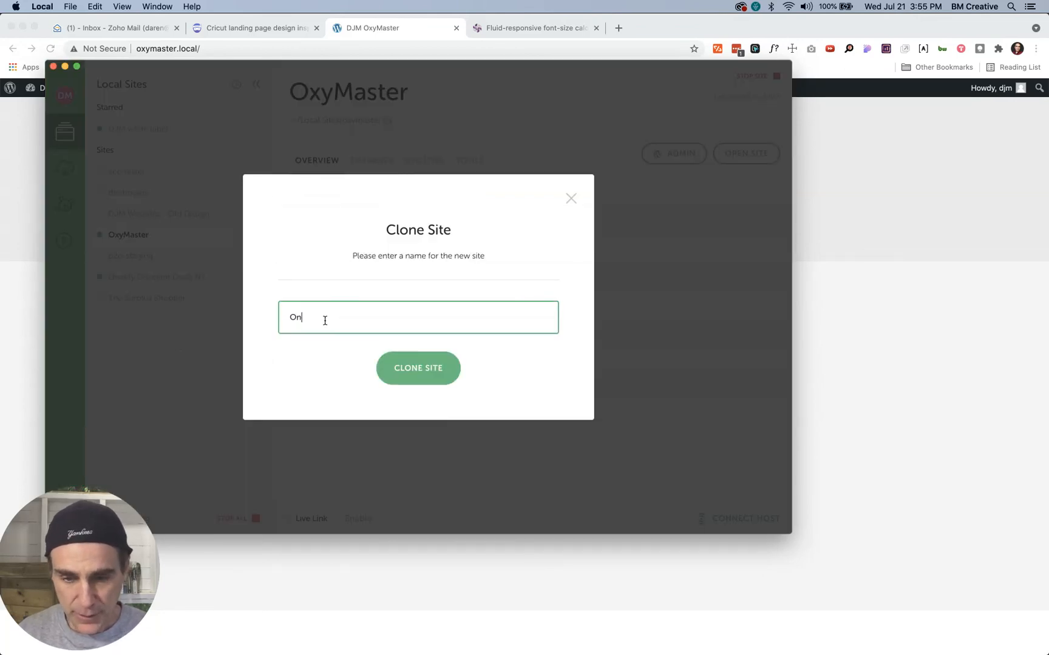
{"action": "type", "text": "e"}
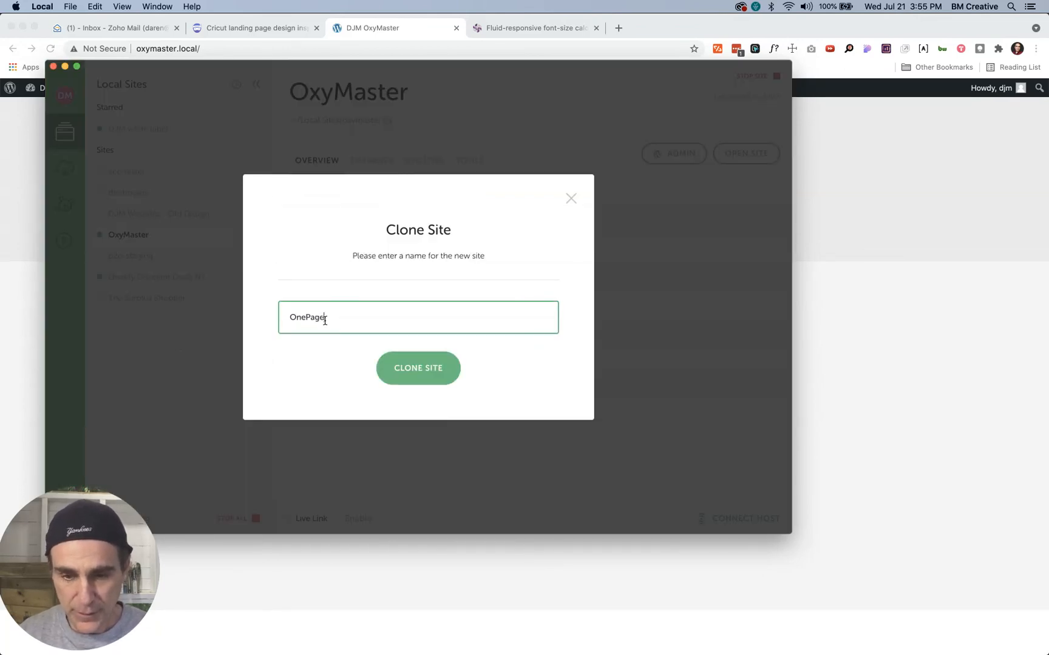
{"action": "type", "text": "Tester"}
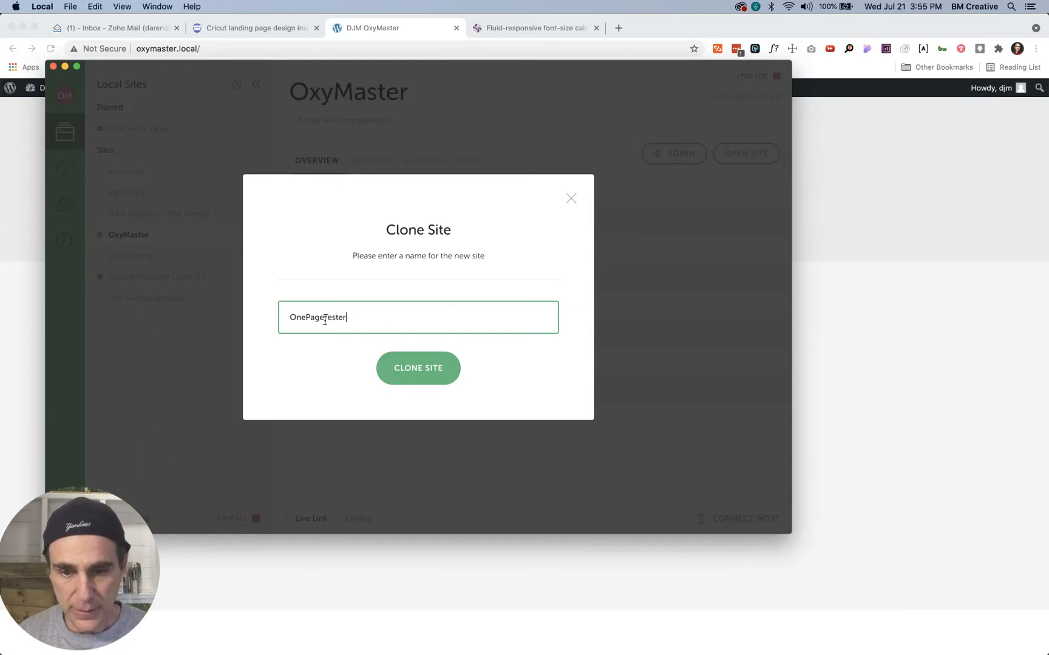
{"action": "left_click", "coordinate": [411, 365]}
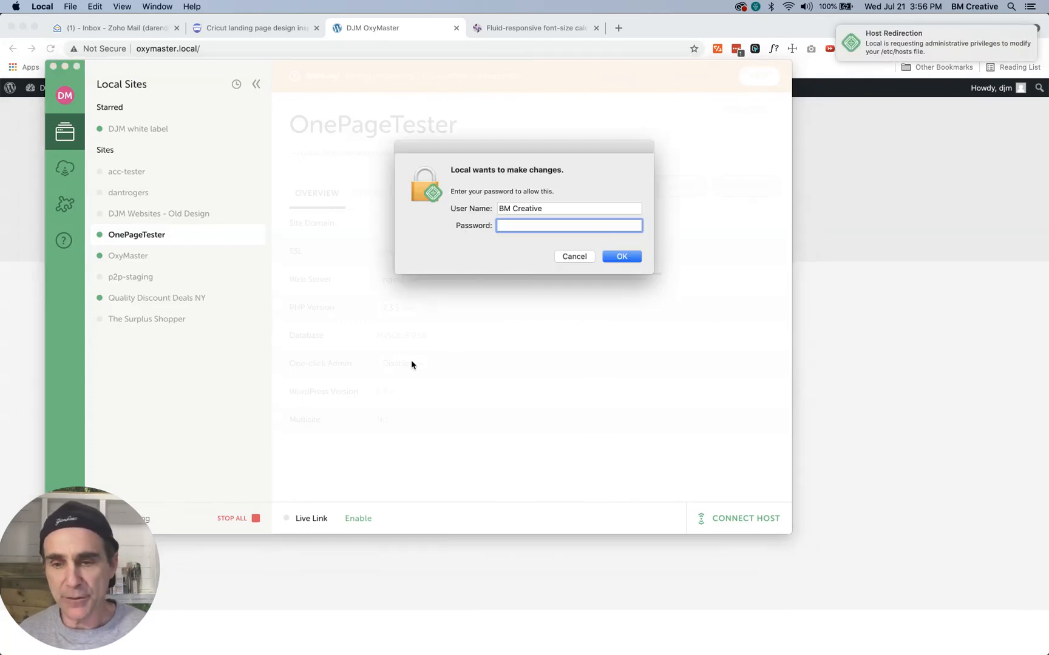
Enter the account password to authorise Local's changes for the cloned site.
{"action": "type", "text": "•••••"}
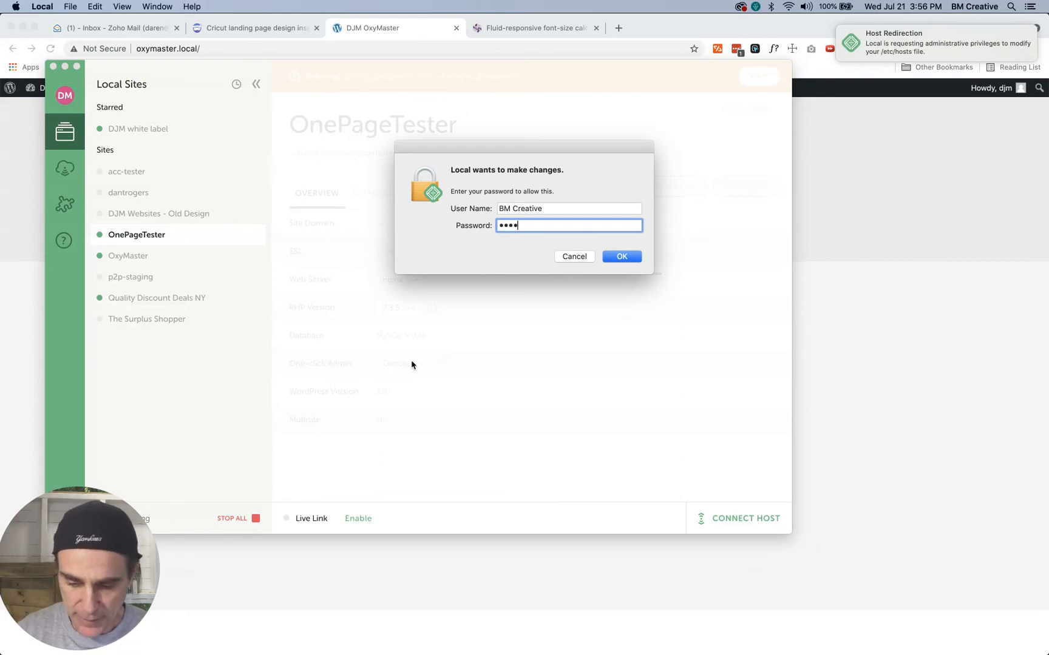
{"action": "type", "text": "••"}
{"action": "key", "text": "Return"}
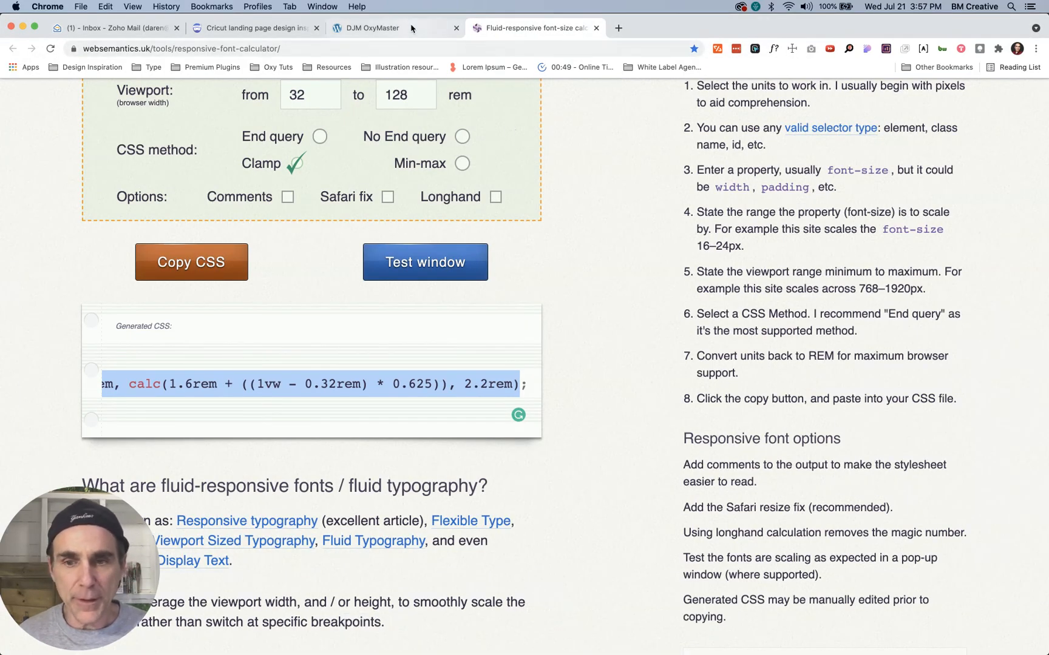
Open the OnePageTester site from Local and compare its front end with the original OxyMaster page.
{"action": "key", "text": "super+Tab"}
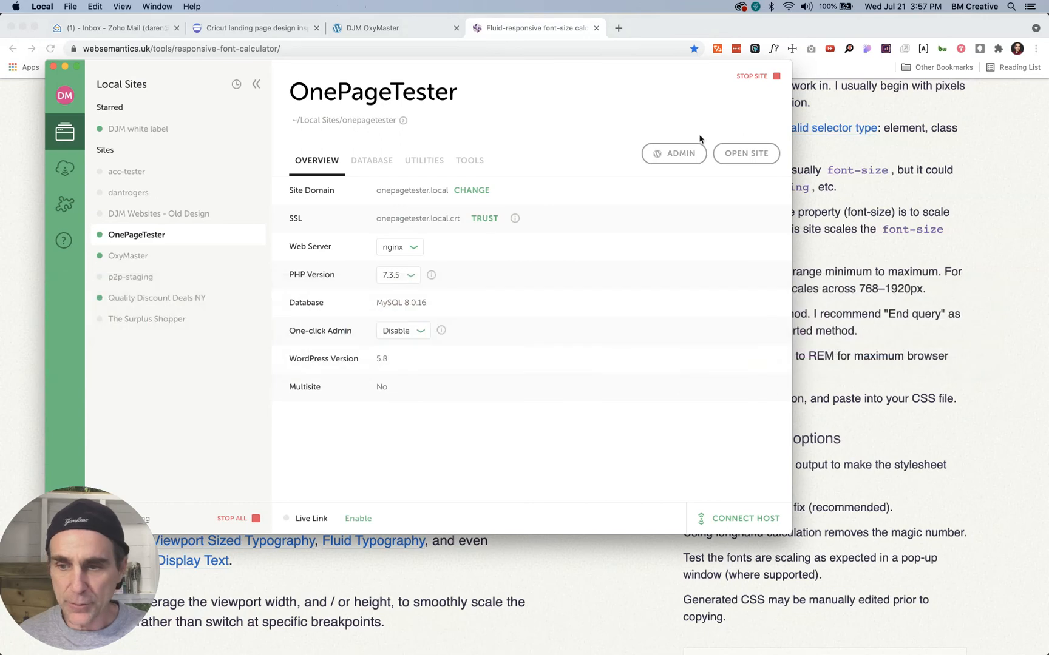
{"action": "left_click", "coordinate": [740, 155]}
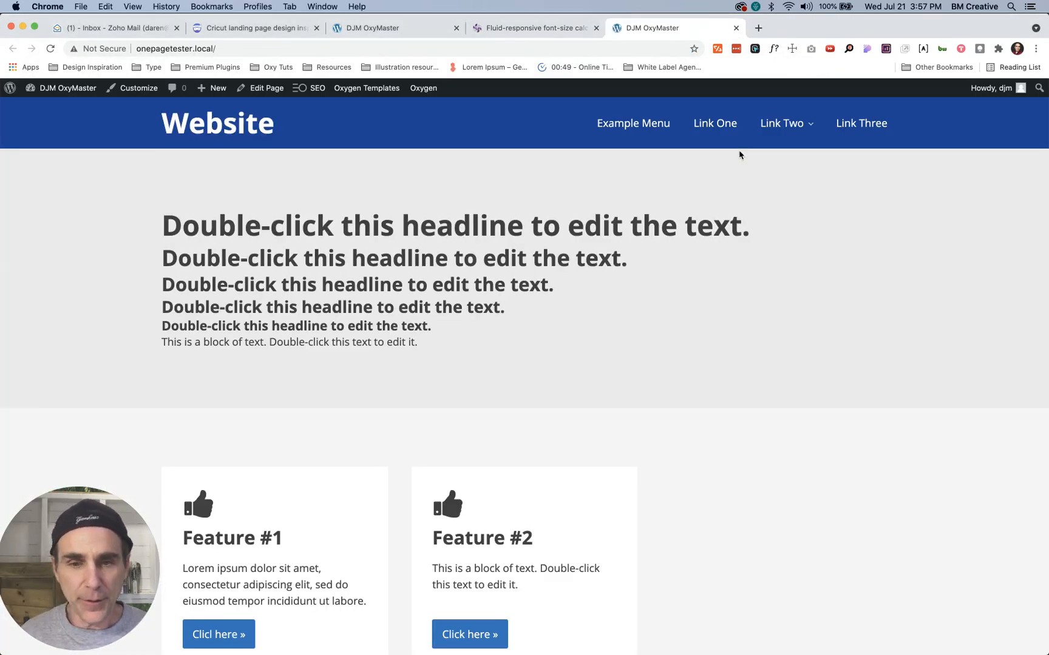
{"action": "left_click", "coordinate": [389, 31]}
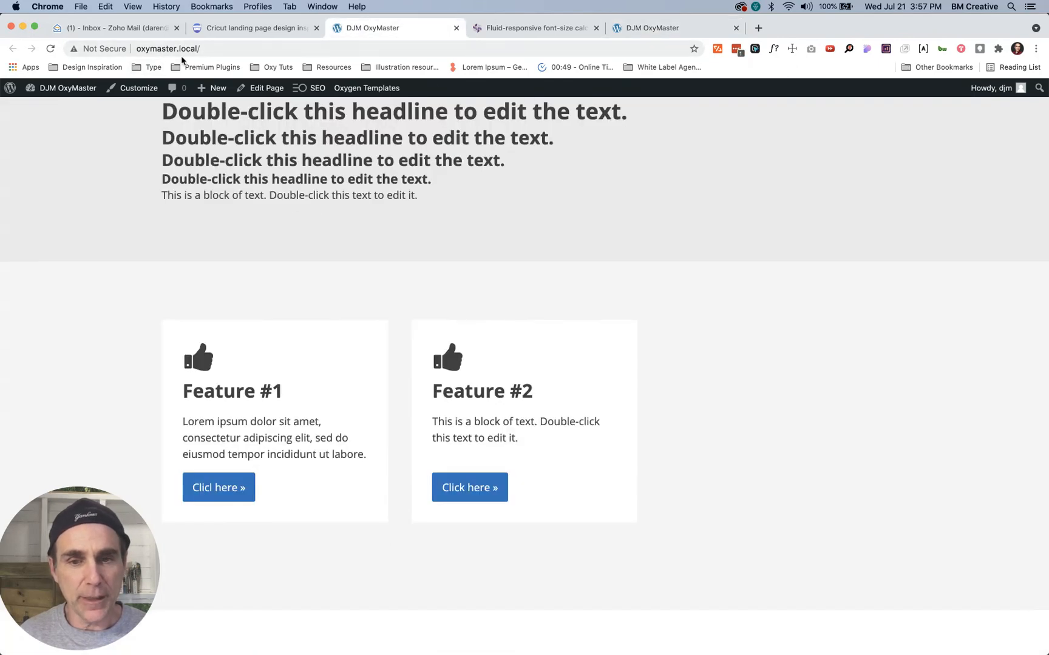
{"action": "left_click", "coordinate": [640, 31]}
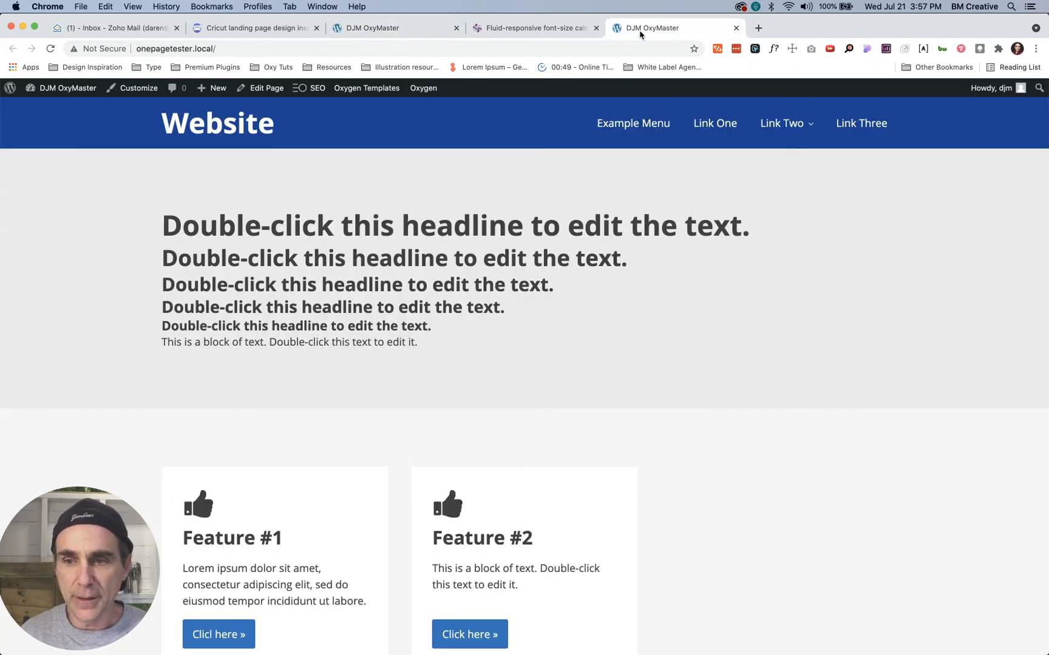
Open the OnePageTester home page for editing in the Oxygen builder.
{"action": "mouse_move", "coordinate": [71, 92]}
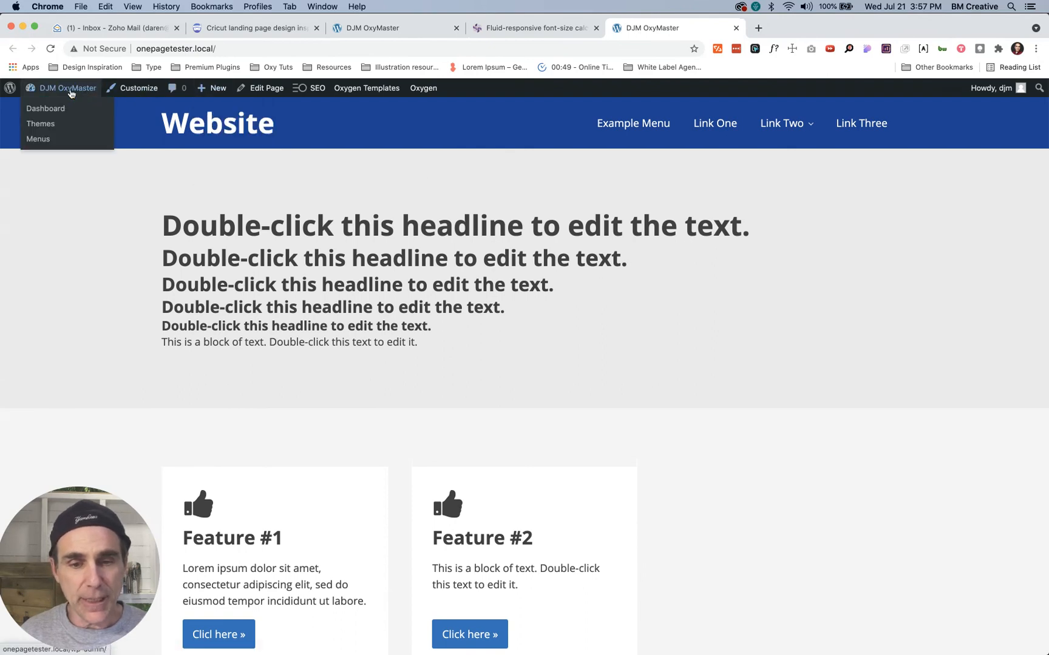
{"action": "mouse_move", "coordinate": [423, 89]}
{"action": "left_click", "coordinate": [432, 110]}
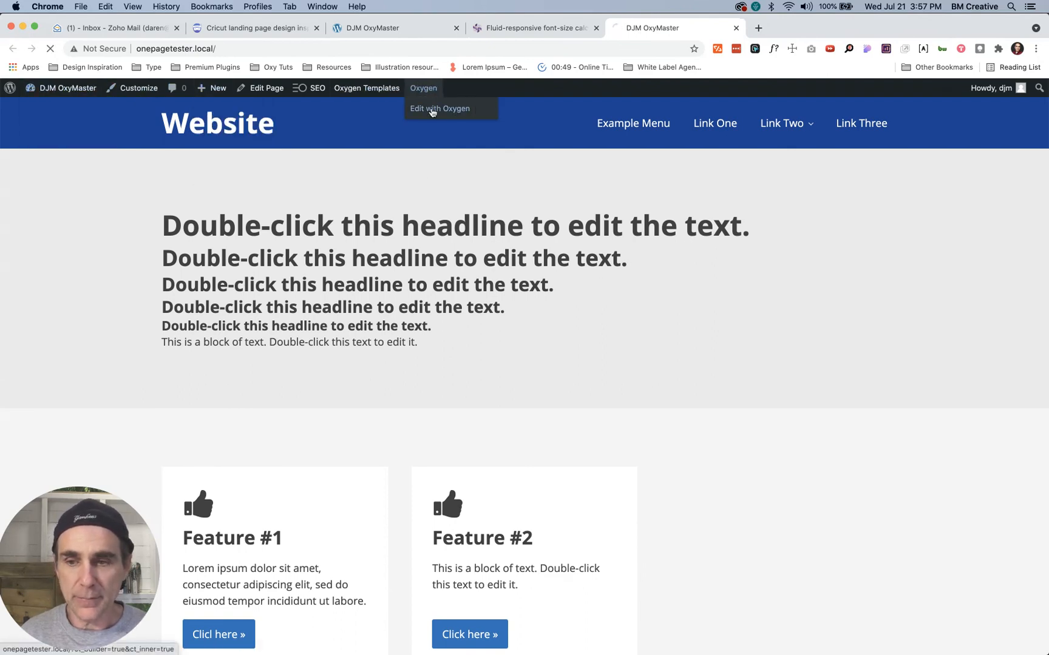